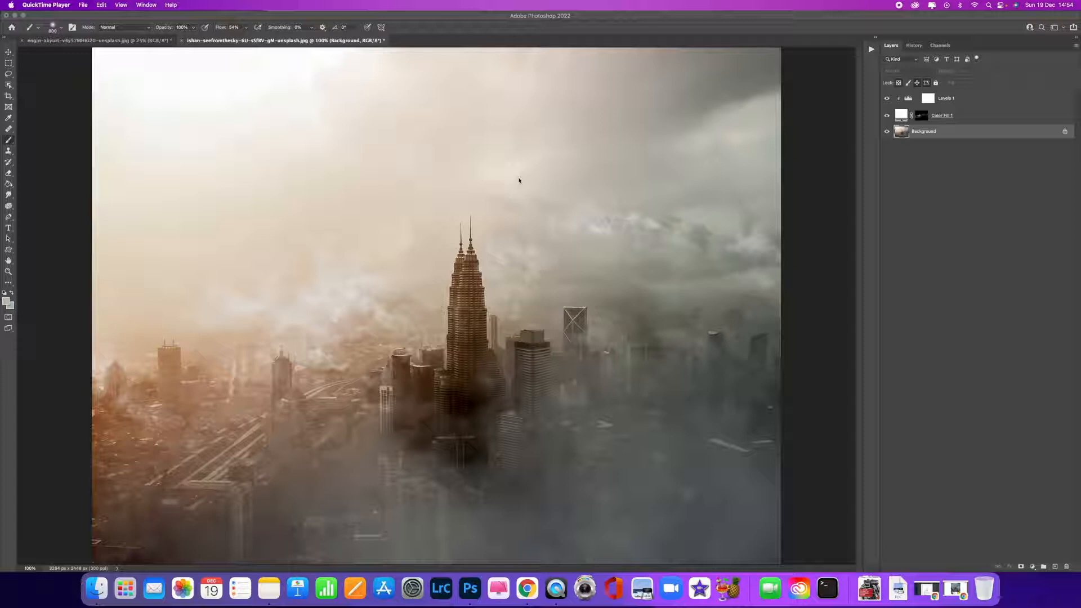
Compare the city image with and without the Levels 1 and Color Fill 1 layers by toggling their visibility.
left_click(279, 20)
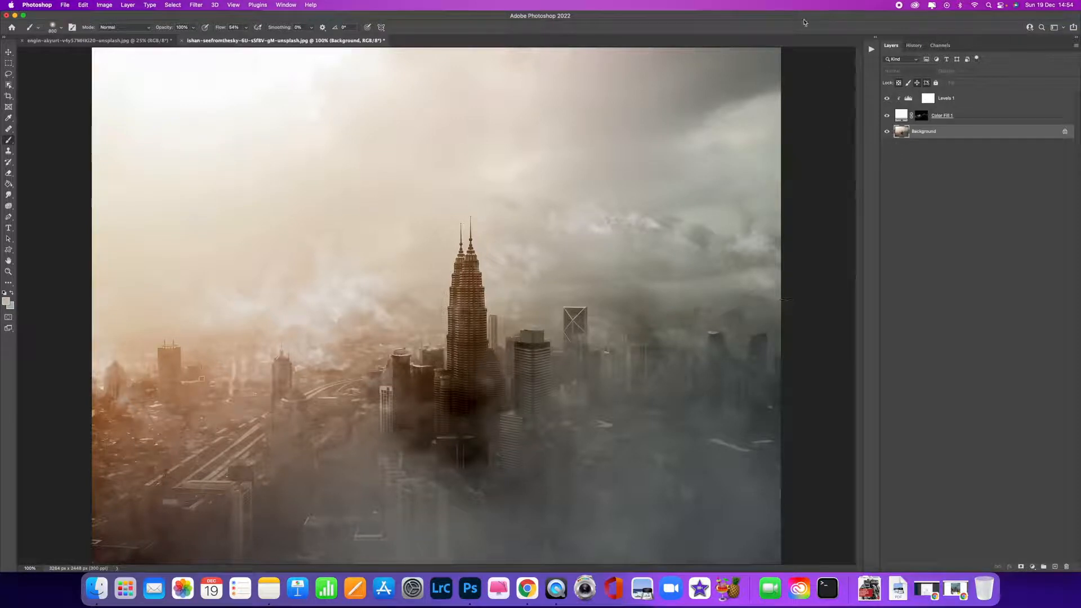
left_click(887, 98)
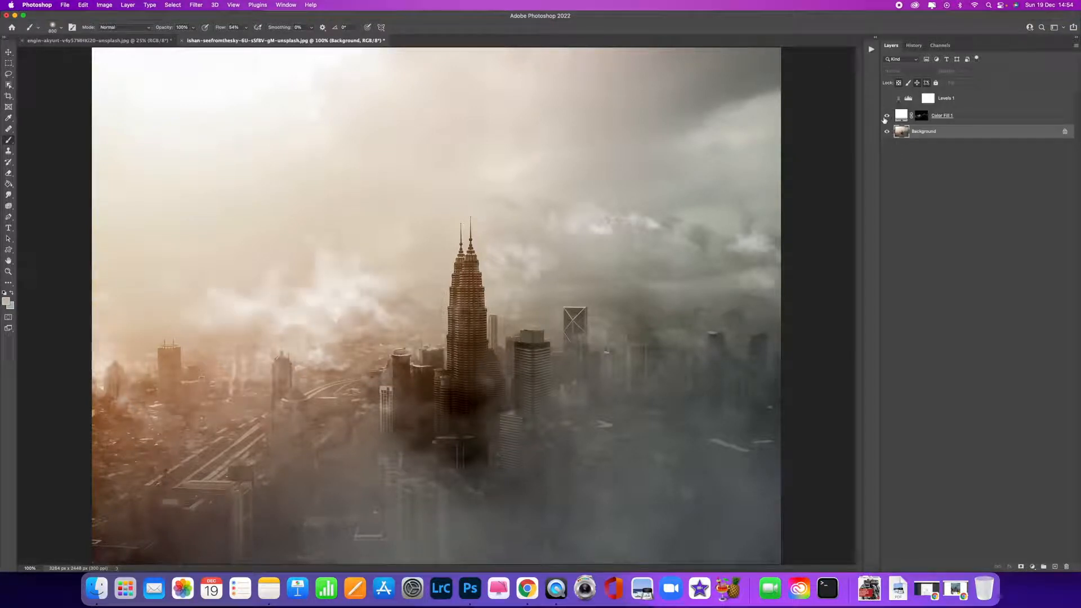
left_click(887, 115)
left_click(886, 115)
left_click(888, 117)
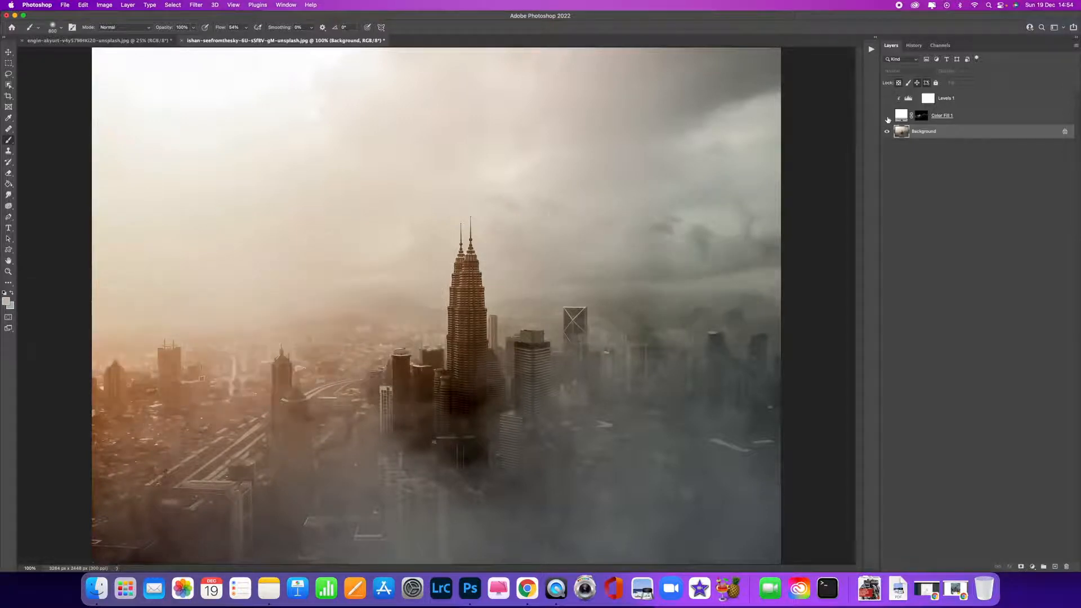
left_click(888, 116)
left_click(886, 99)
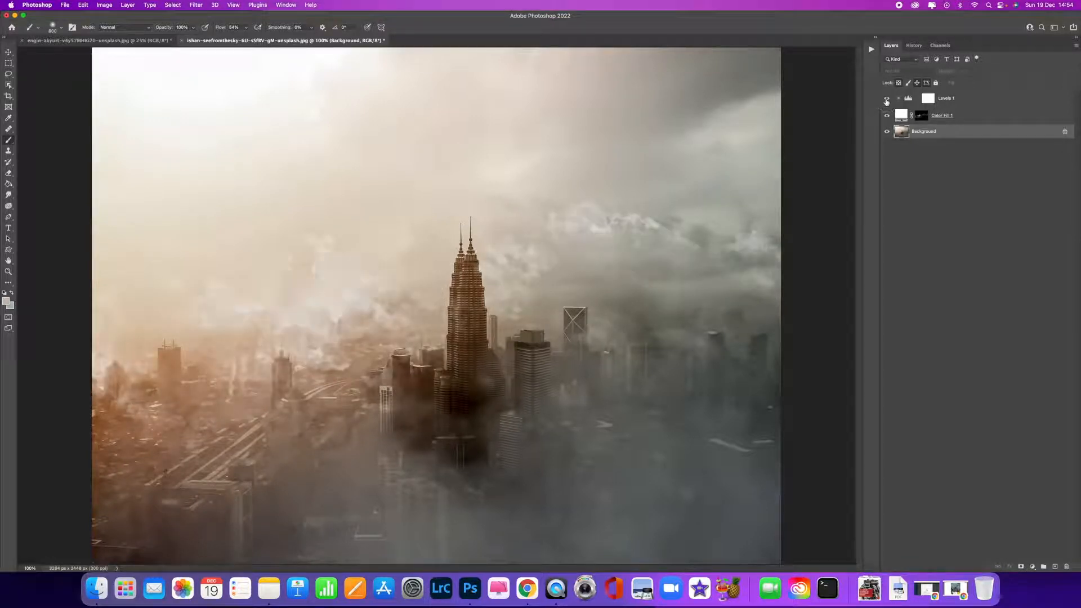
Switch to the cloud photo and resize the image to a width of 2500 pixels.
left_click(121, 41)
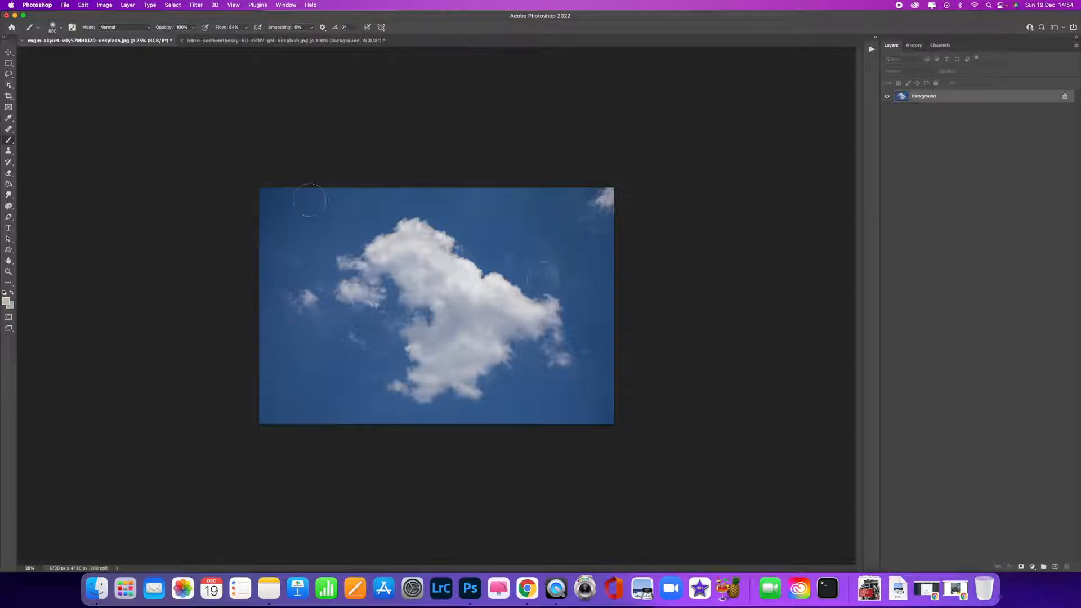
left_click(99, 4)
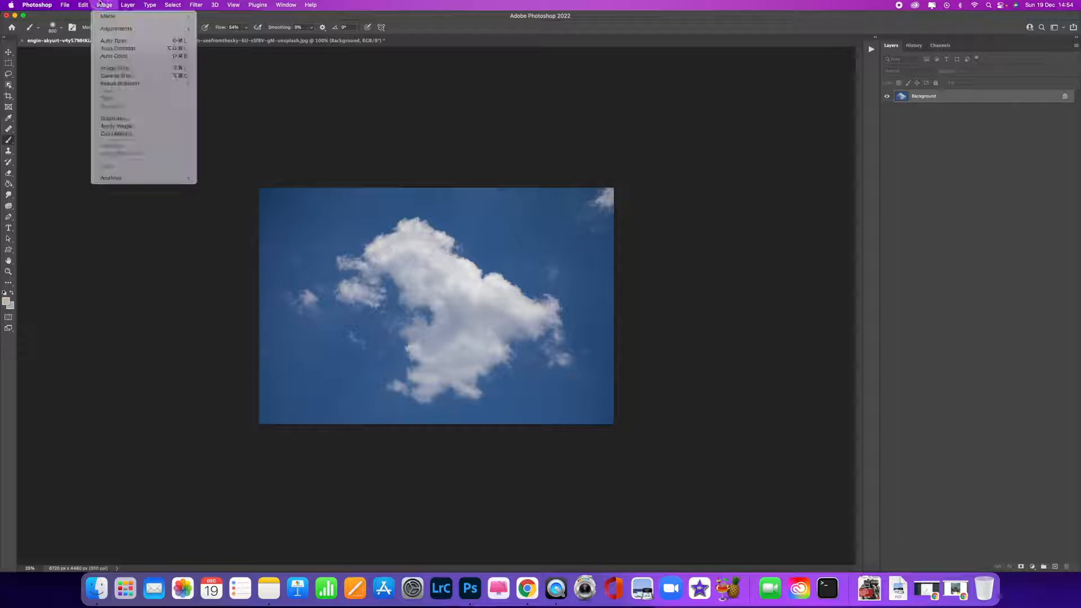
left_click(115, 68)
left_click(738, 135)
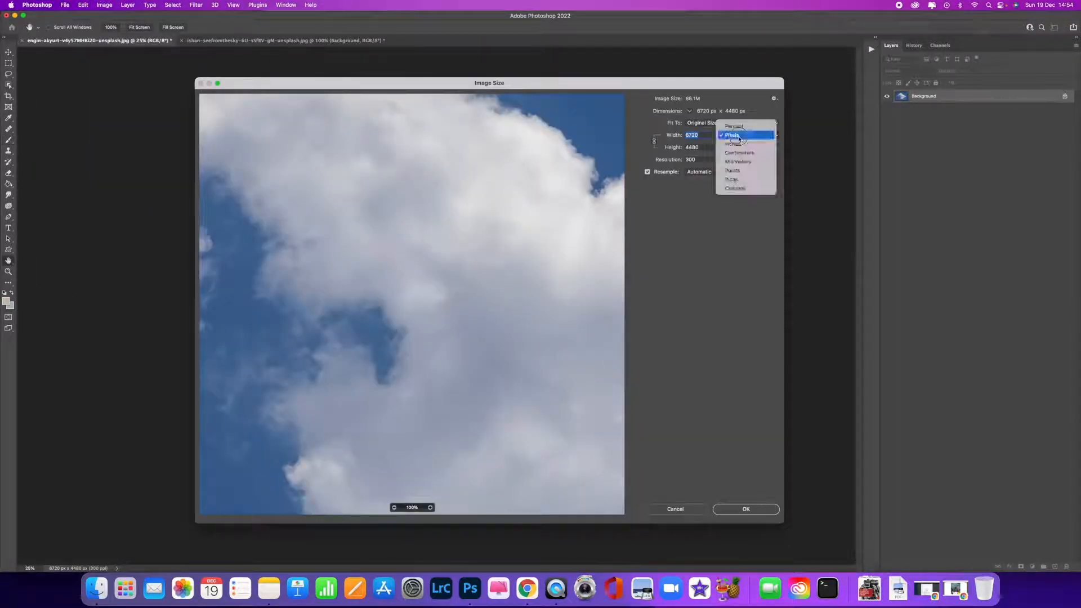
left_click(739, 135)
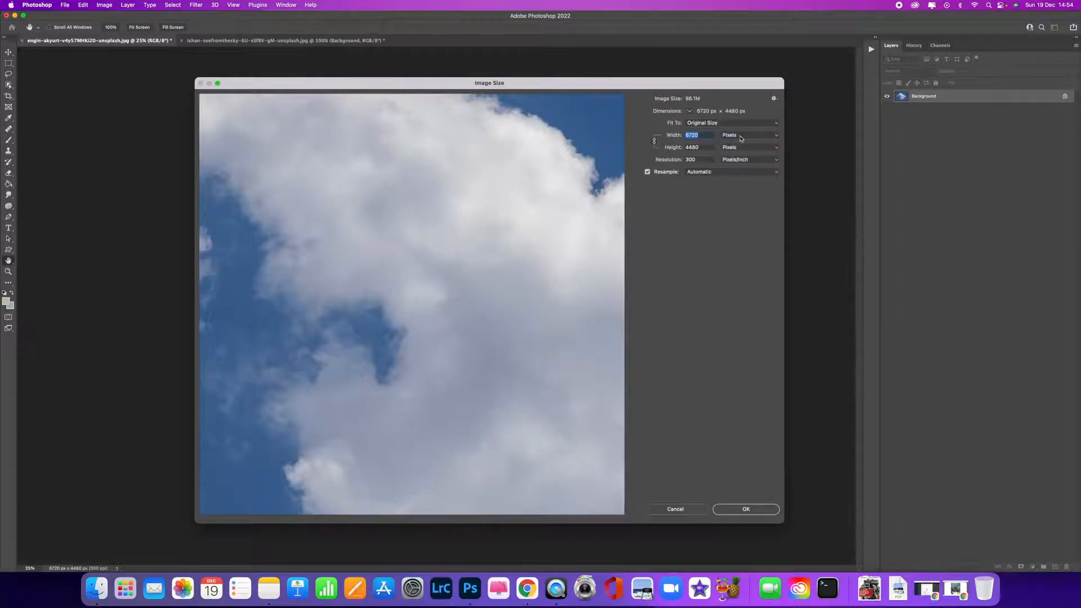
type("2500")
left_click(737, 507)
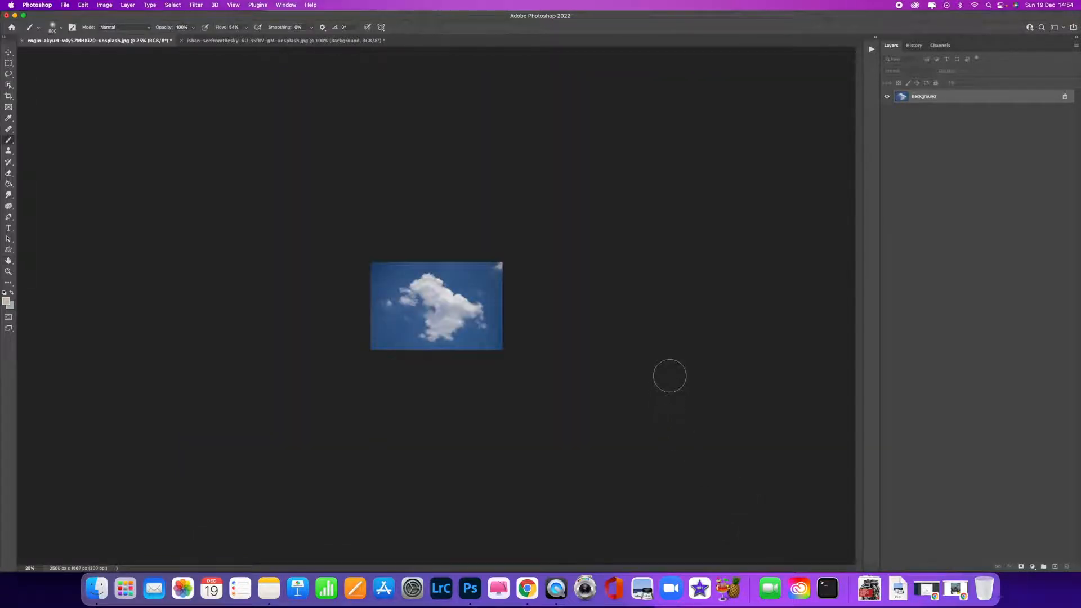
Examine the red, green and blue channels of the cloud photo to compare contrast between cloud and sky.
key("super+equal")
key("super+equal")
key("super+equal")
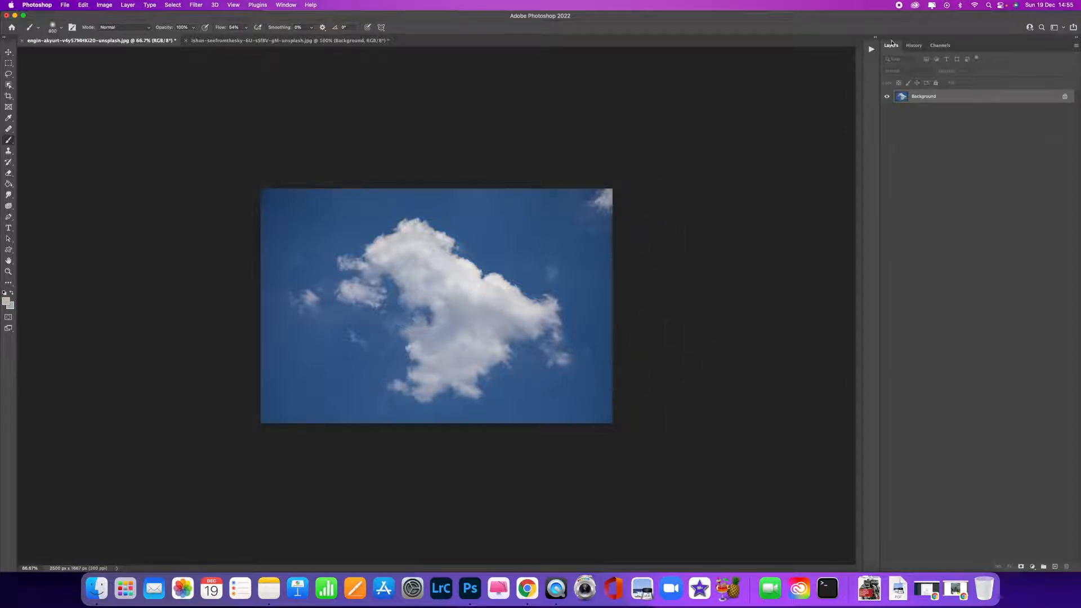
left_click(945, 49)
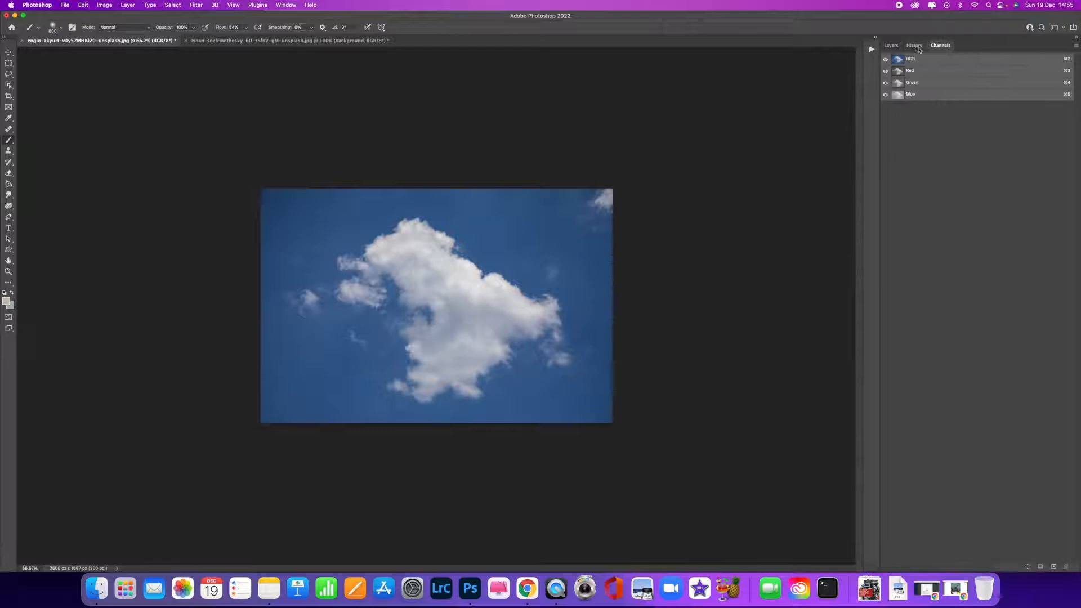
left_click(286, 5)
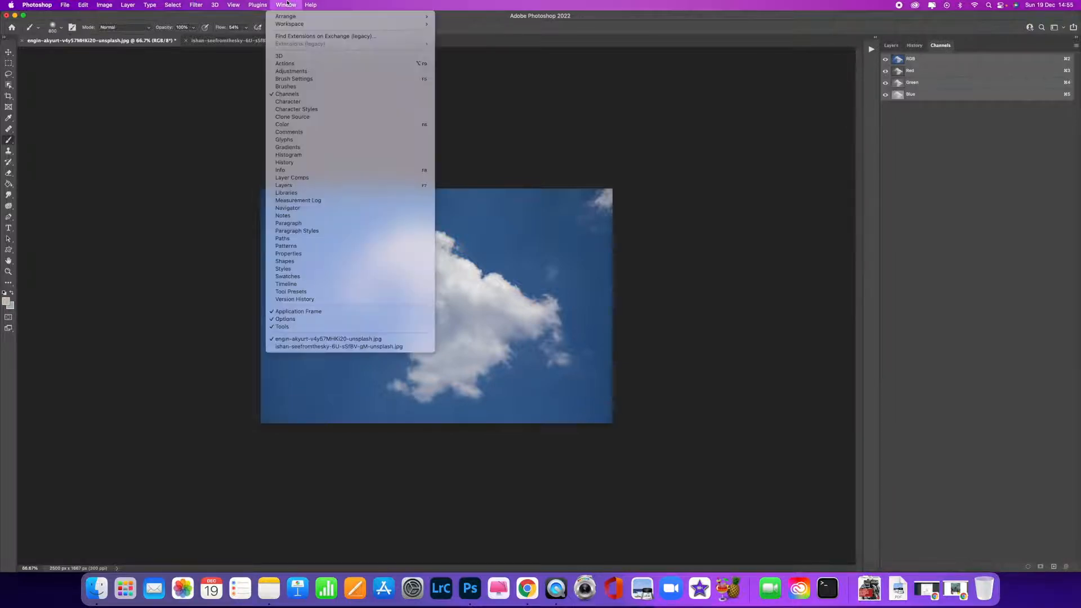
left_click(305, 98)
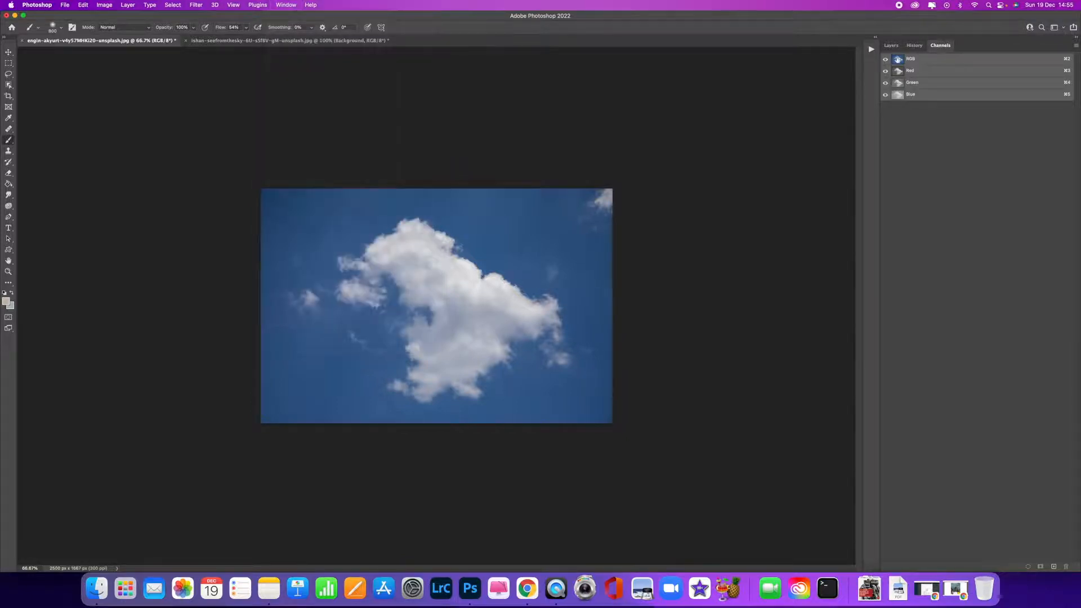
left_click(921, 73)
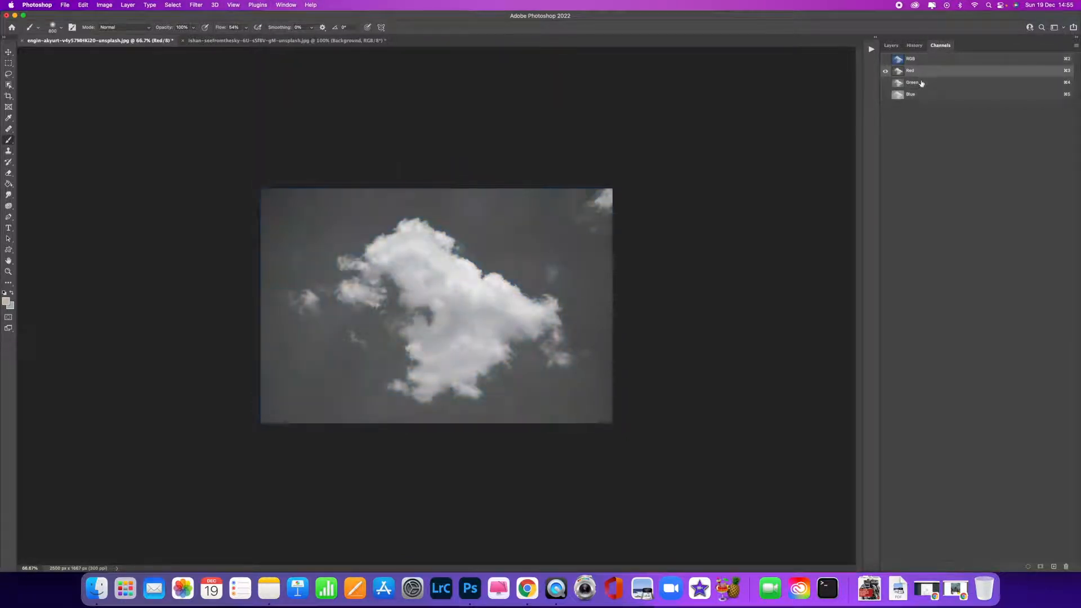
left_click(922, 83)
left_click(922, 98)
left_click(922, 83)
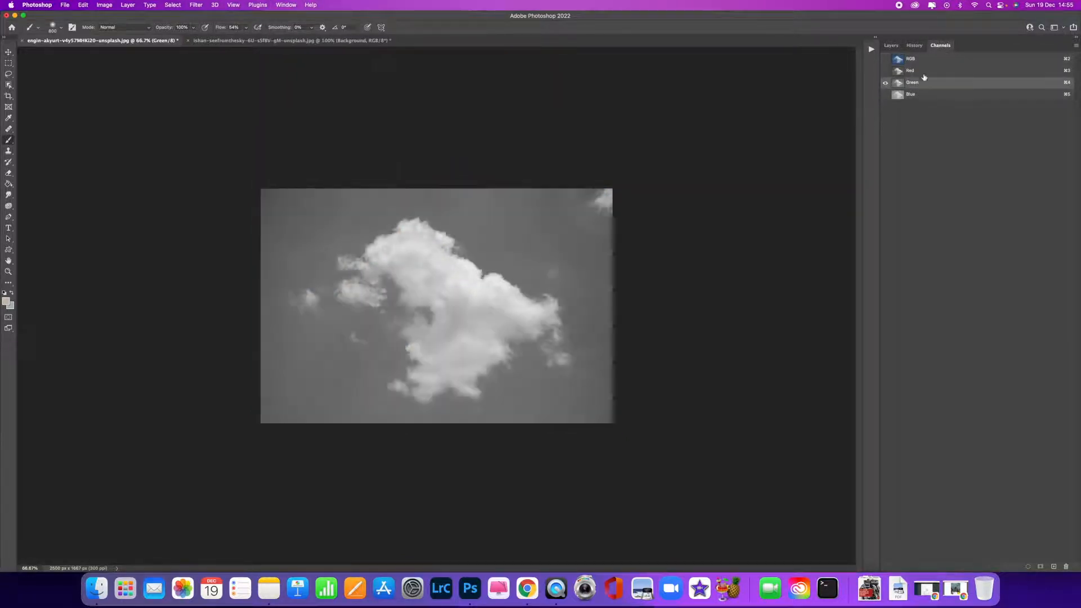
left_click(923, 72)
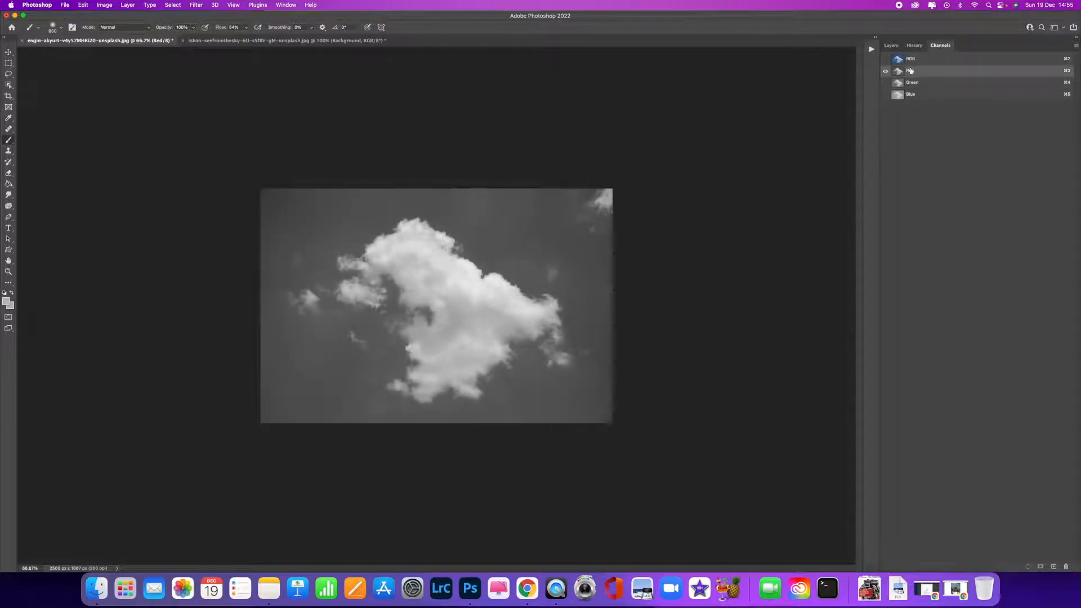
left_click(915, 83)
left_click(922, 96)
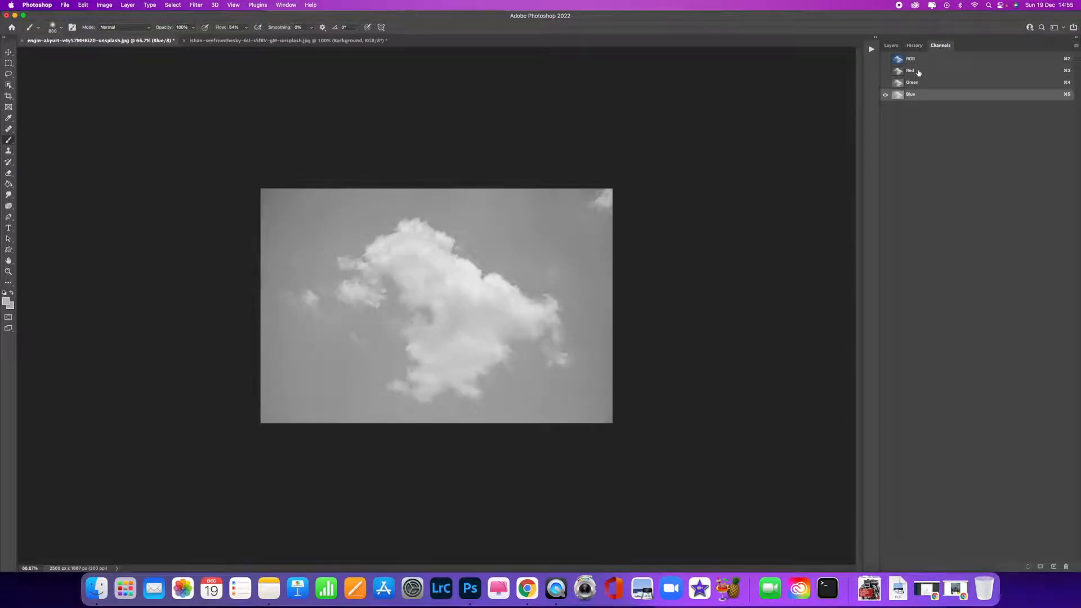
Load the red channel's bright areas as a selection, save it as a new alpha channel and make that channel active.
left_click(918, 72)
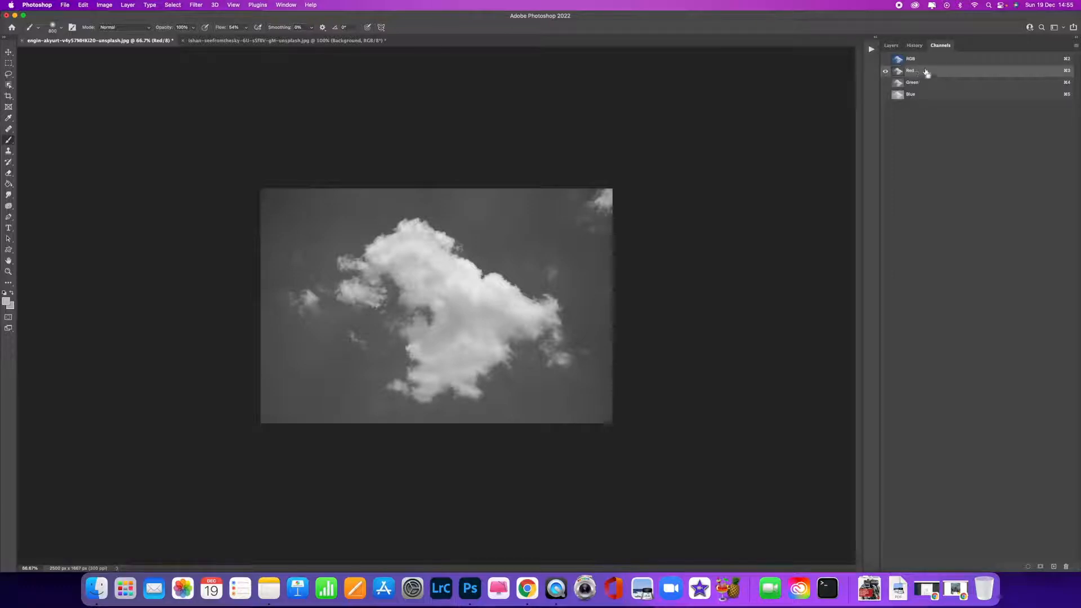
left_click(917, 74, "super")
left_click(1041, 567)
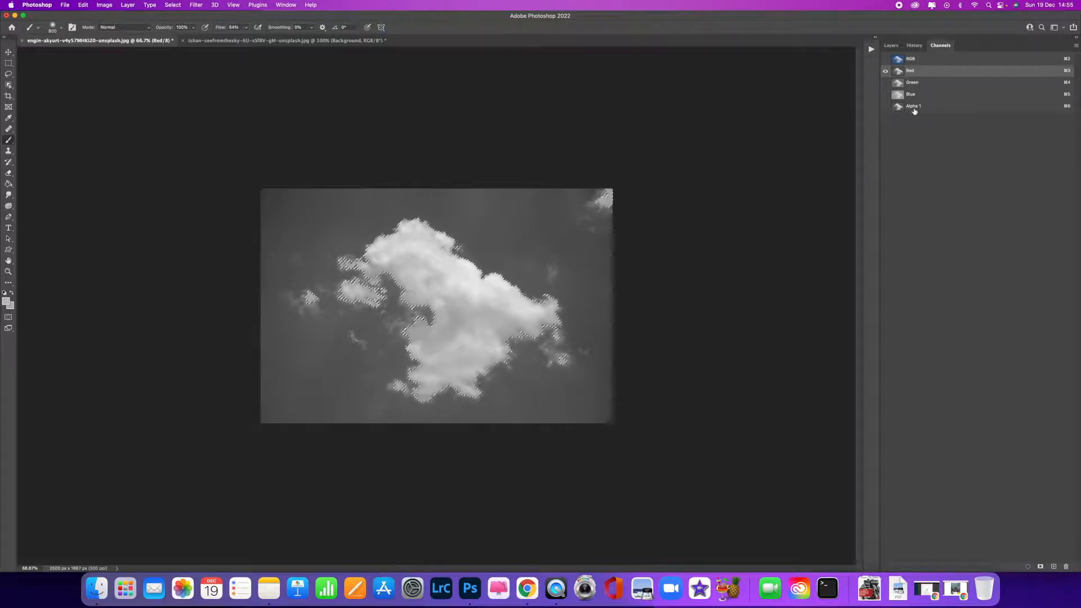
left_click(915, 111)
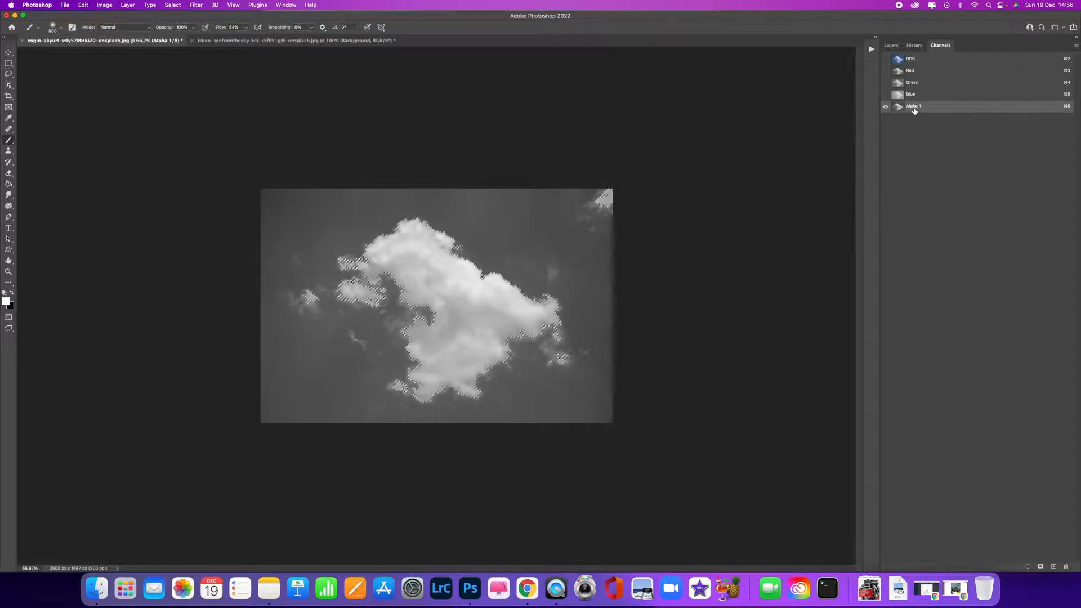
Invert the selection and use Apply Image to blend Alpha 1 onto itself with Multiply at 100% opacity.
left_click(8, 75)
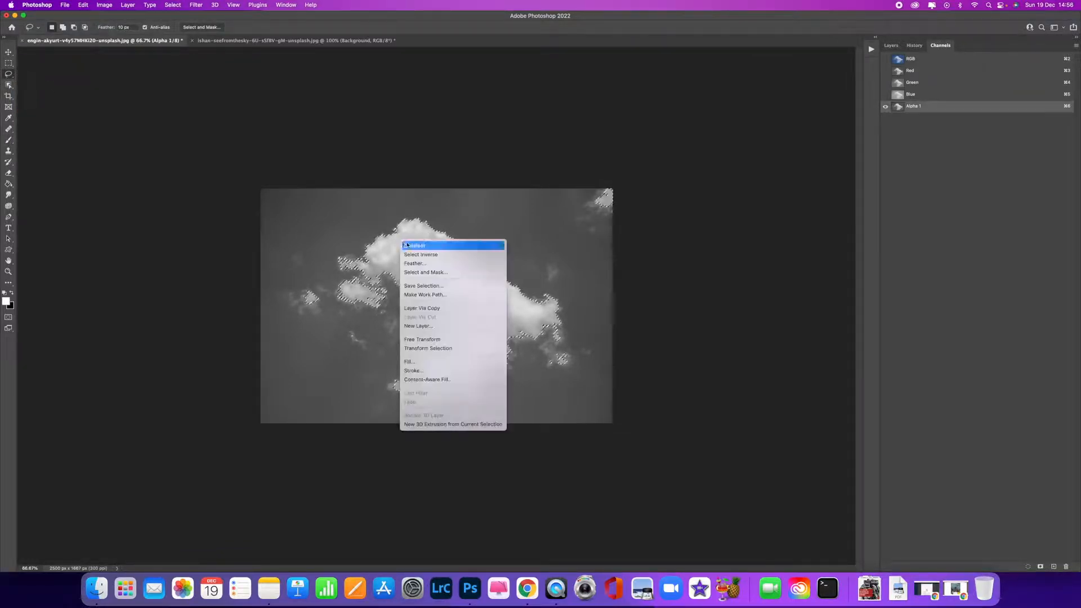
left_click(455, 258)
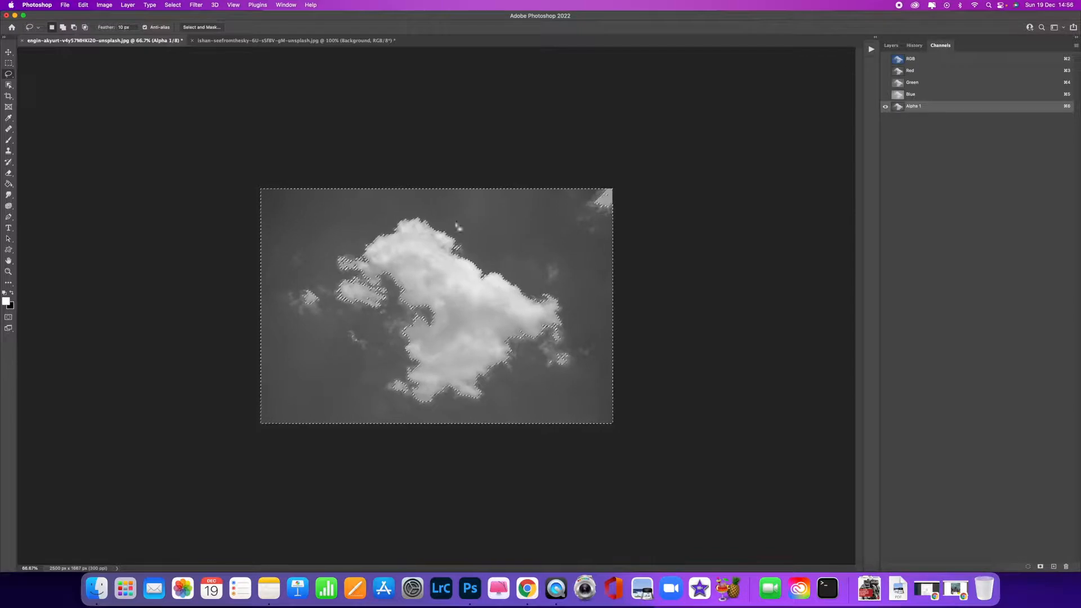
left_click(109, 7)
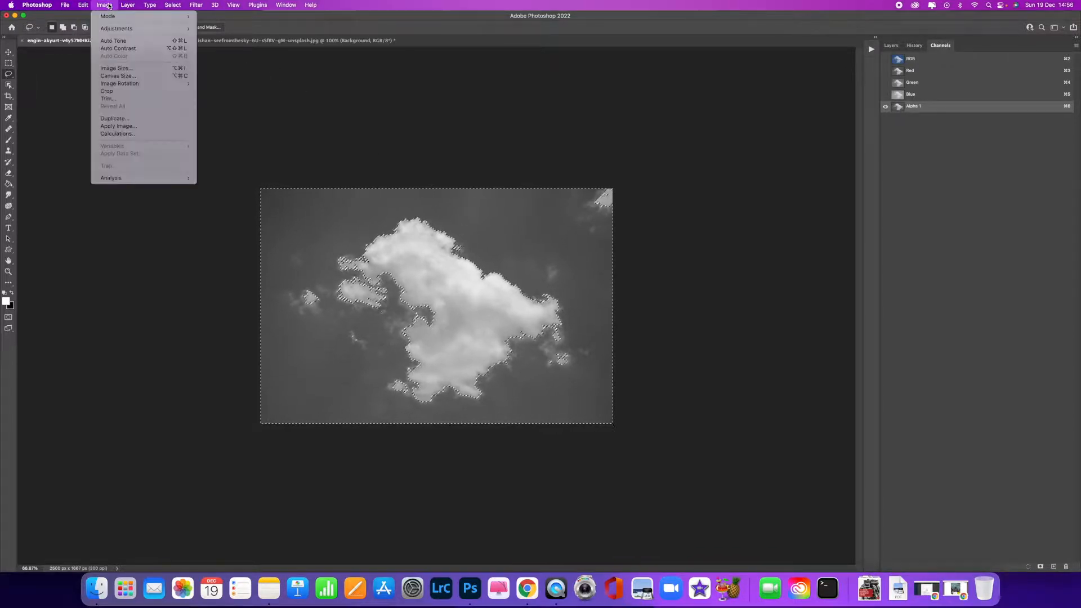
left_click(126, 128)
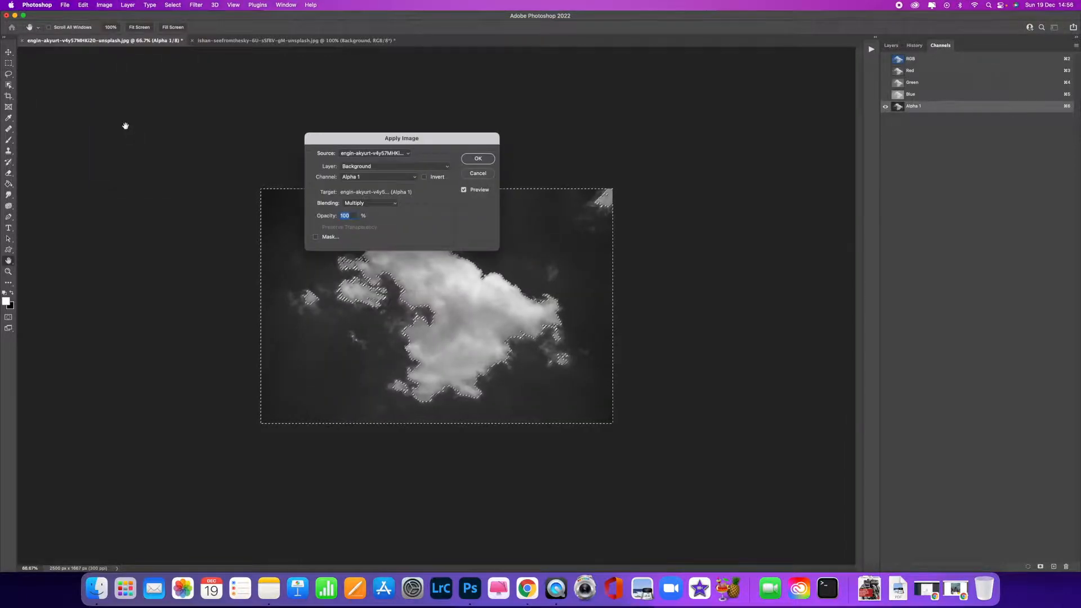
left_click_drag(416, 138, 531, 82)
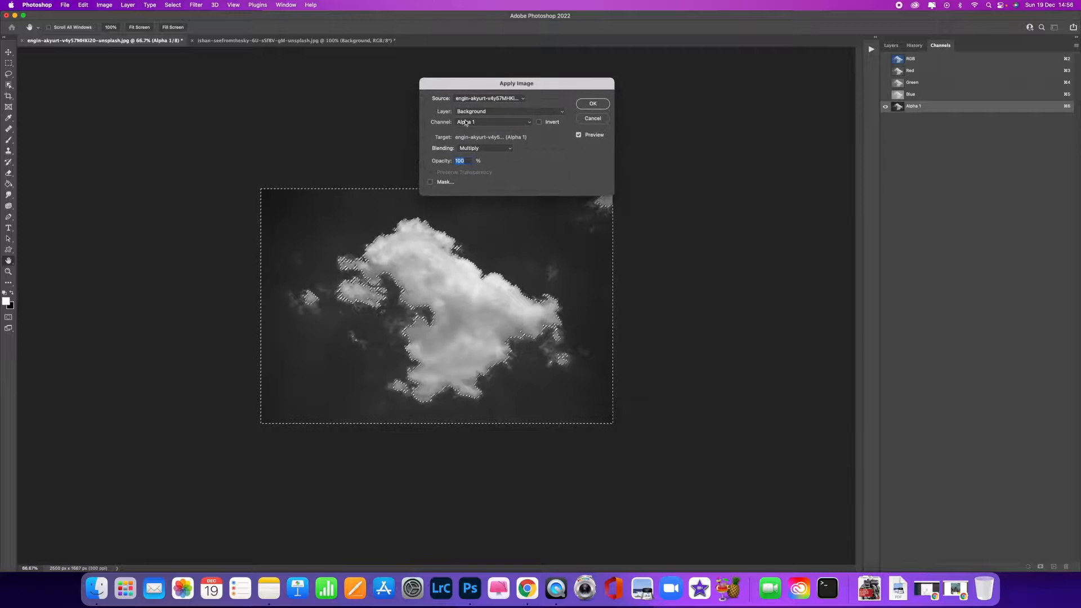
left_click(477, 149)
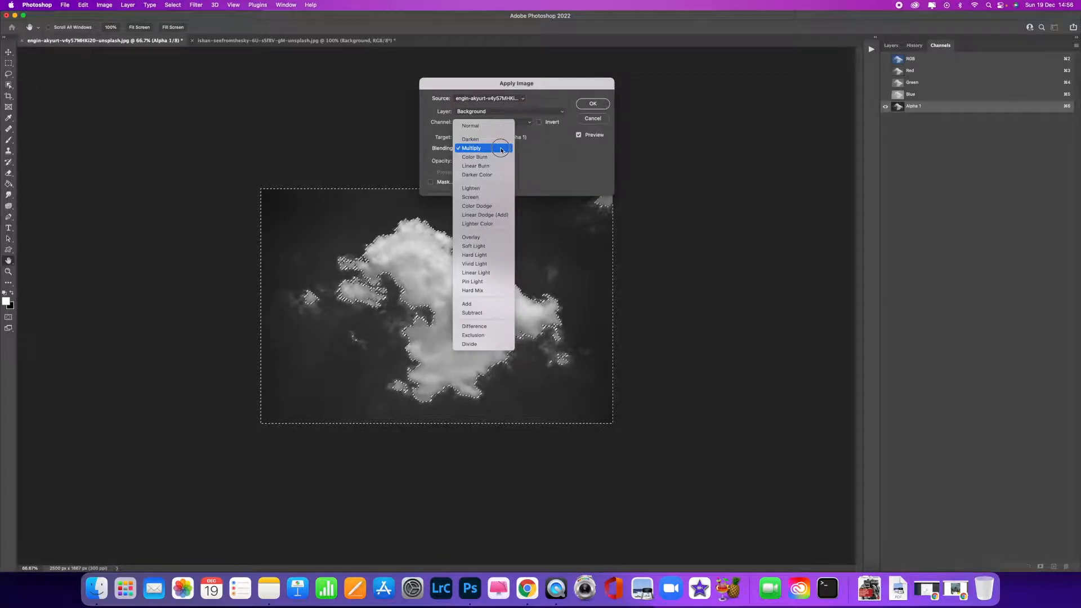
left_click(501, 148)
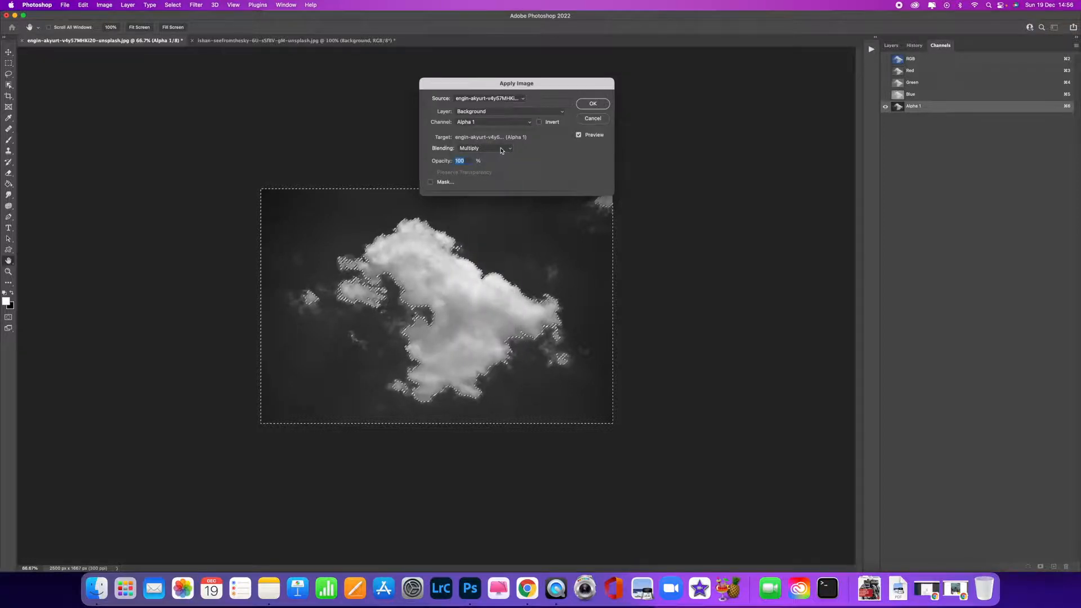
left_click(593, 104)
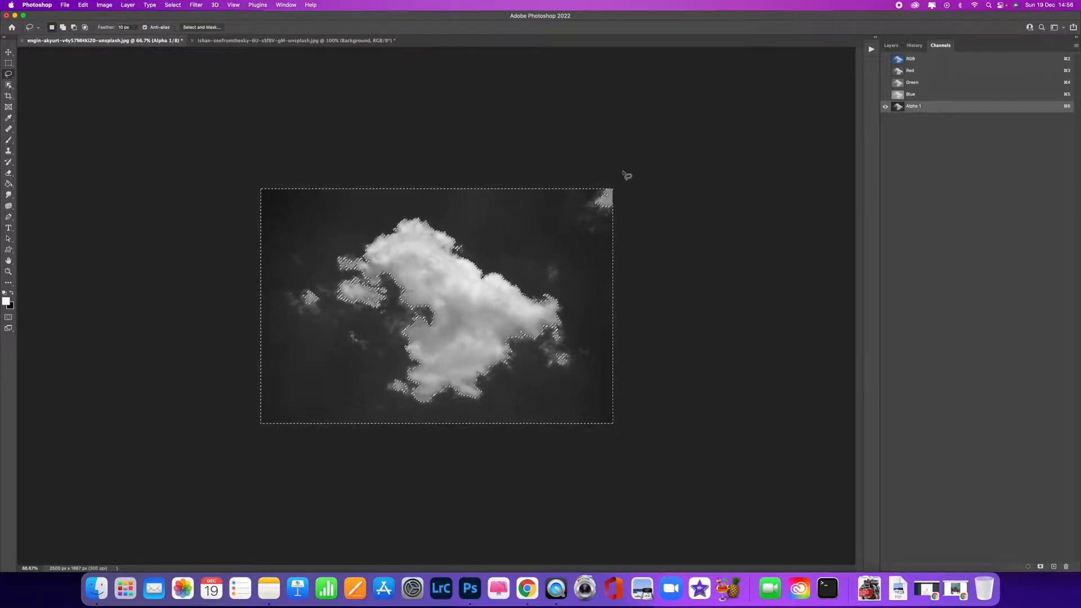
Darken the sky in Alpha 1 with a Levels adjustment, setting the black input to 182 and the midtones to 0.7.
key("super+l")
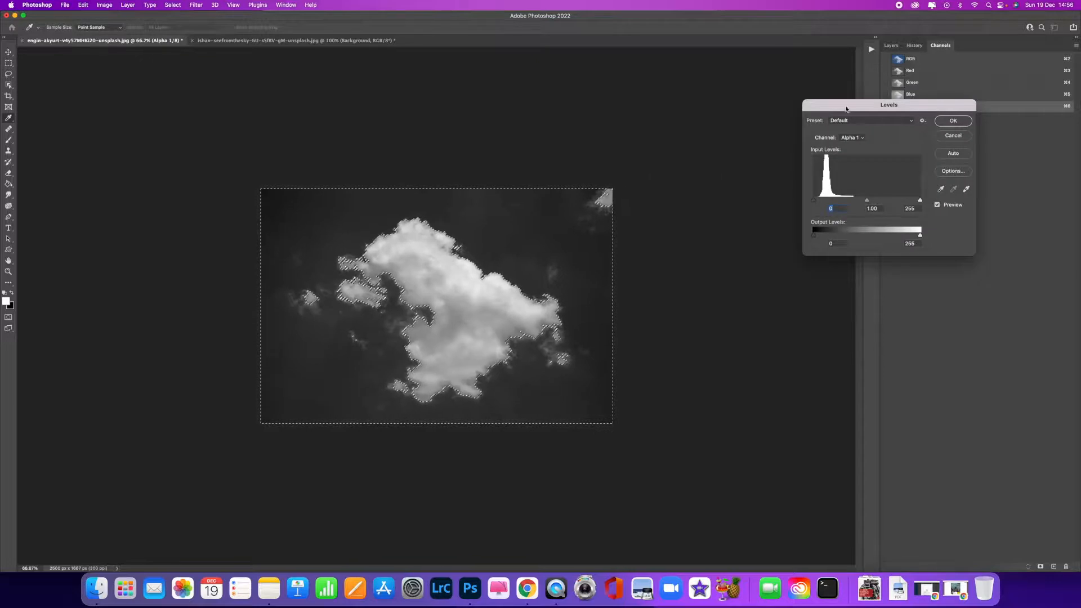
left_click_drag(845, 107, 743, 81)
left_click_drag(712, 174, 787, 176)
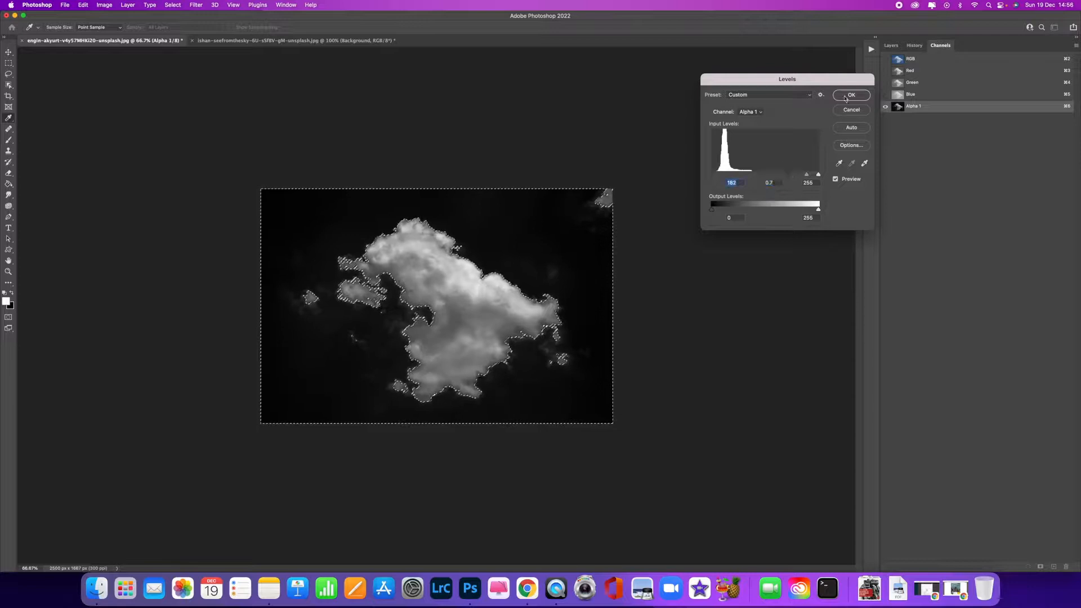
left_click(847, 96)
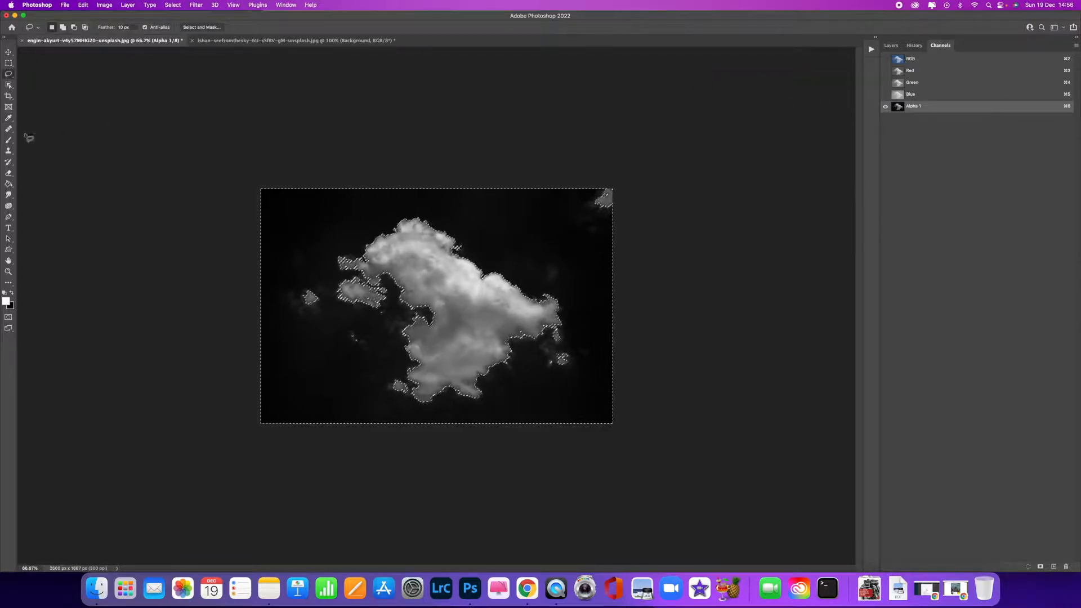
Paint over the remaining grey sky around the cloud in Alpha 1 with a black brush.
left_click(8, 140)
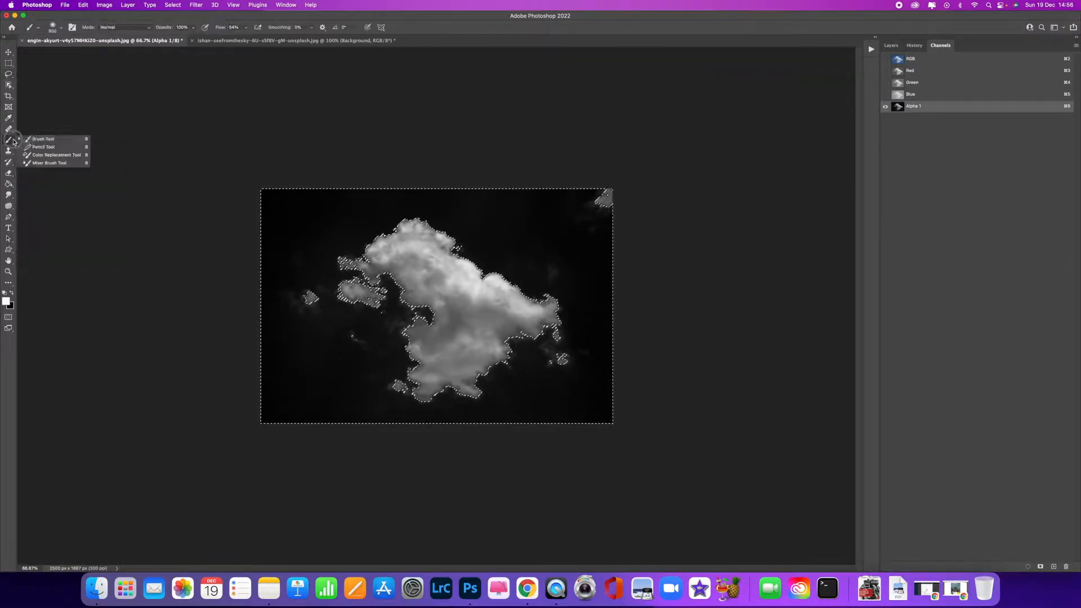
left_click(12, 296)
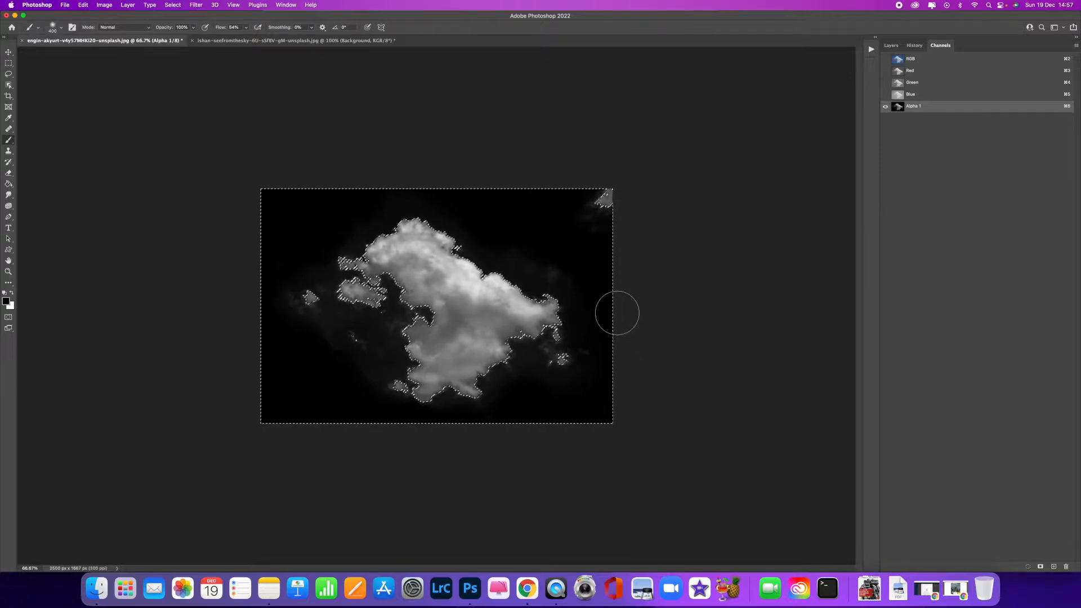
Invert the tones of Alpha 1 within the current selection and select the whole canvas.
key("super+i")
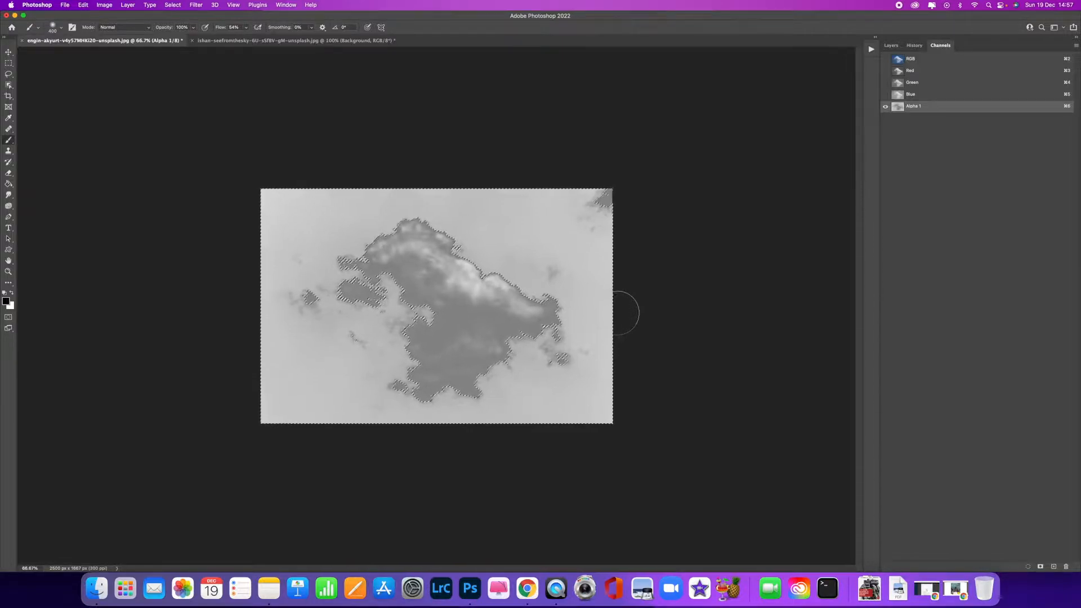
key("super+a")
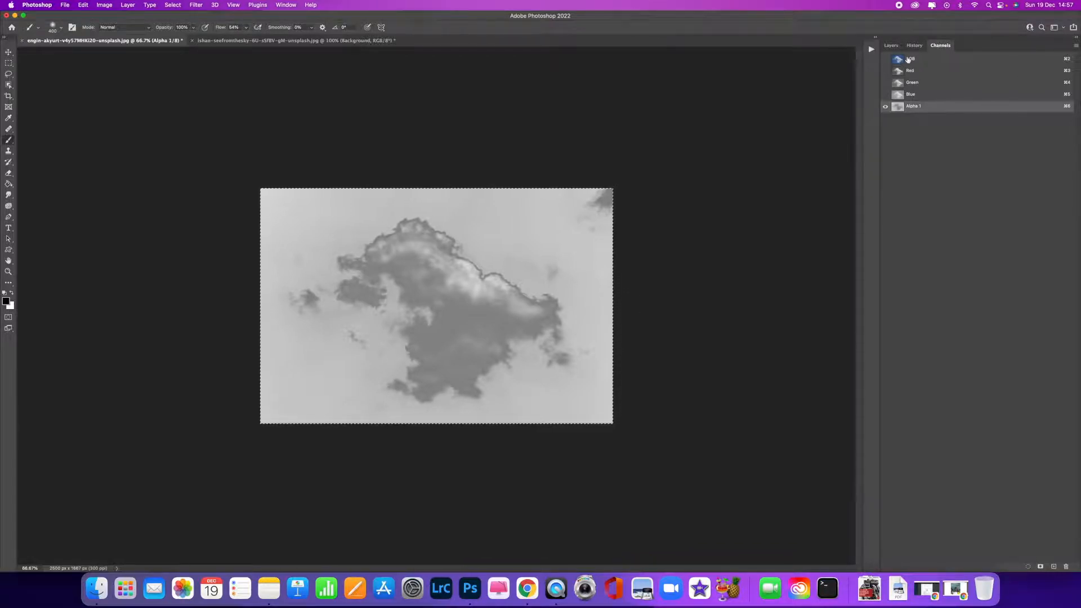
Make the RGB composite visible and paste the copied Alpha 1 image onto a new layer above the Background.
left_click(885, 59)
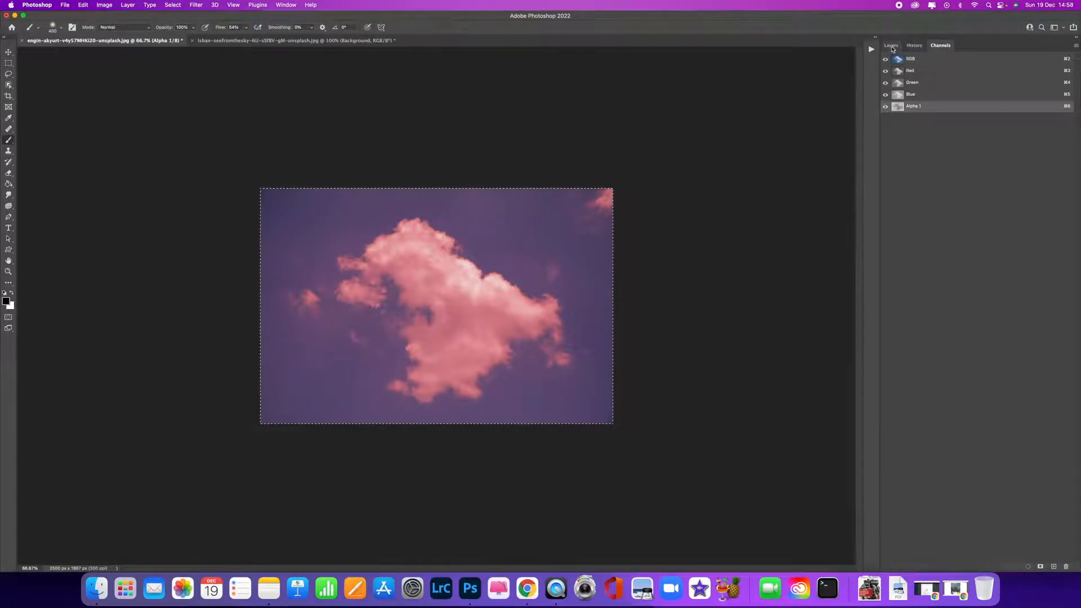
left_click(892, 46)
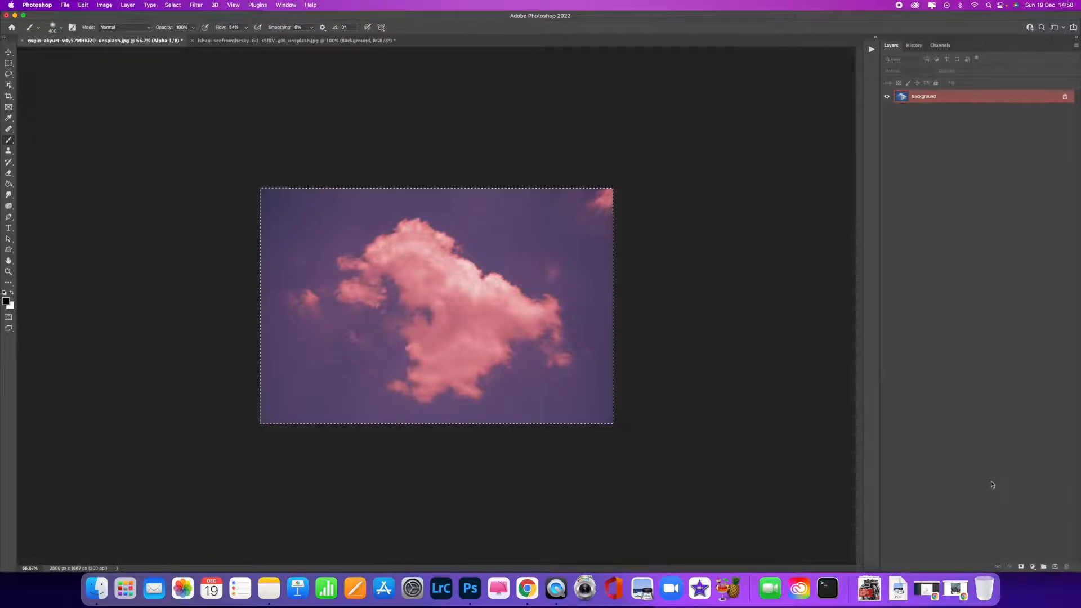
left_click(1055, 567)
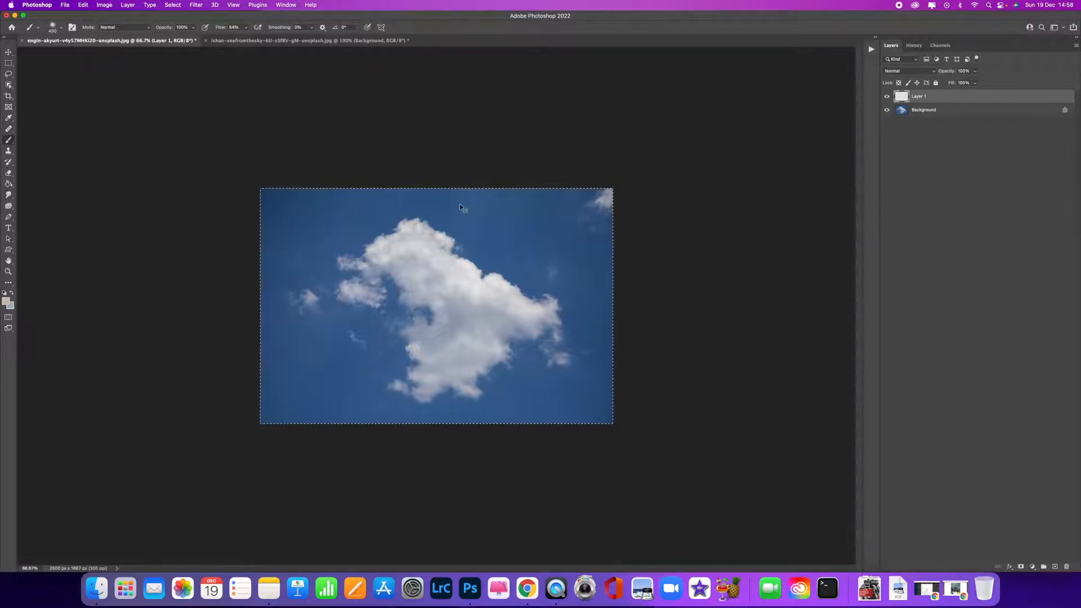
key("super+v")
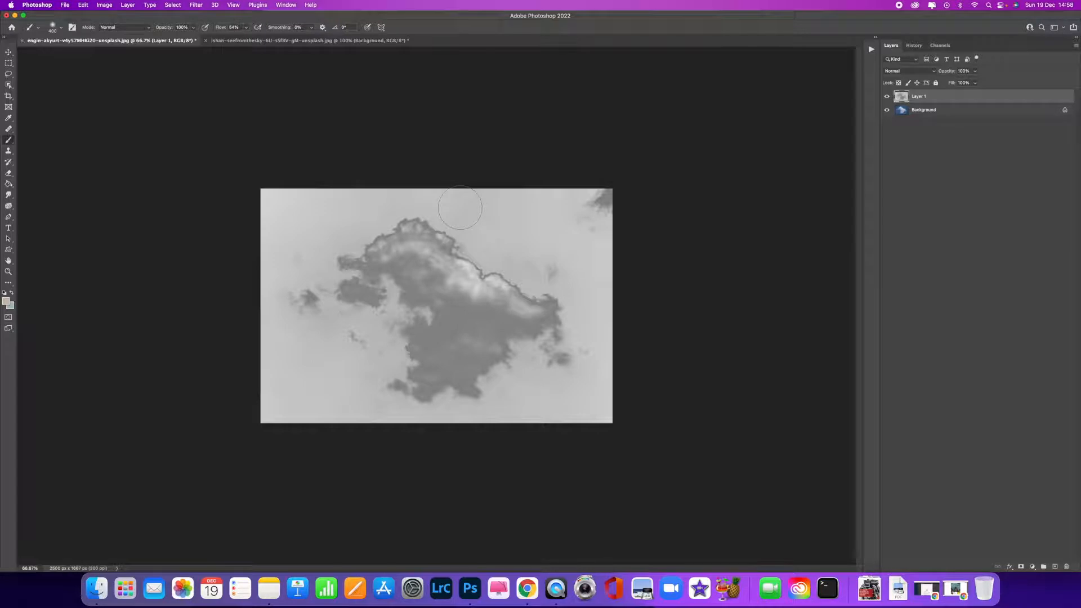
Define the greyscale cloud layer as a brush preset named "cloud".
left_click(82, 4)
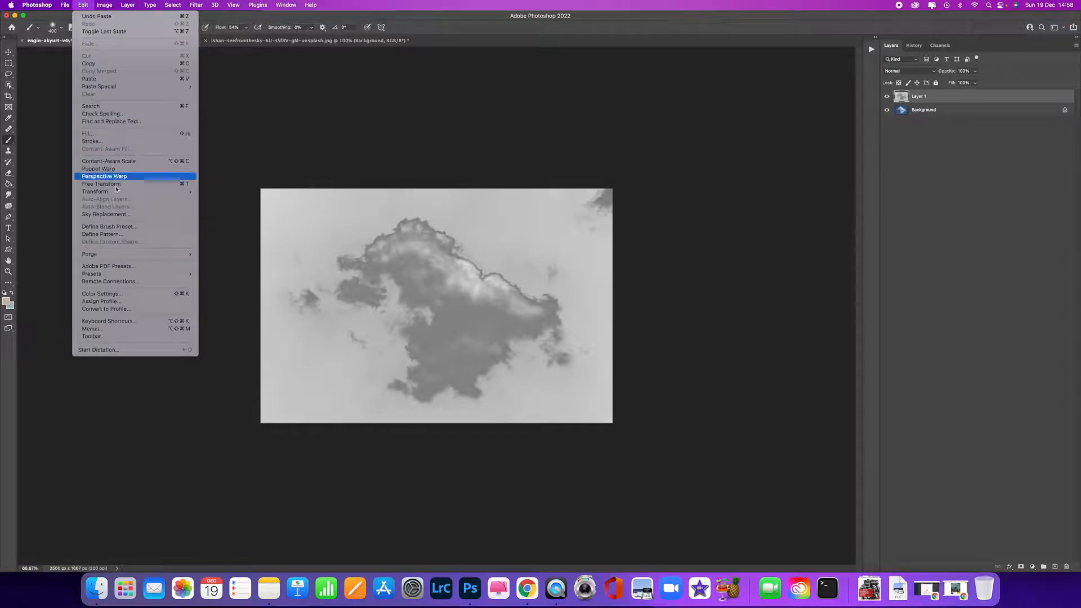
left_click(153, 229)
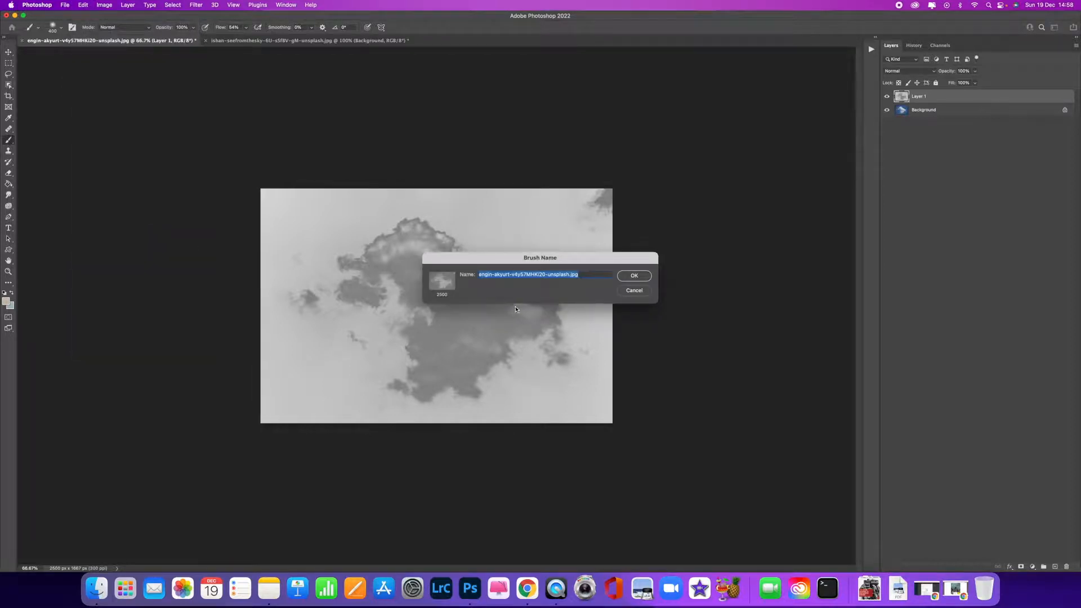
type("cloud")
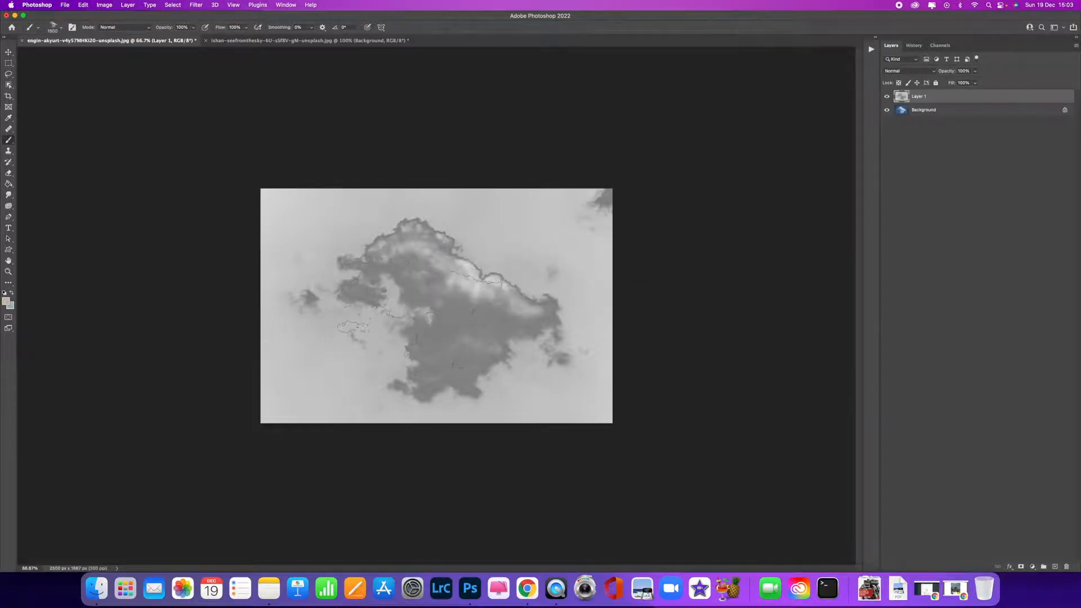
Increase the cloud brush's size jitter and angle jitter slightly in Shape Dynamics and set its tip spacing to 30%.
key("F5")
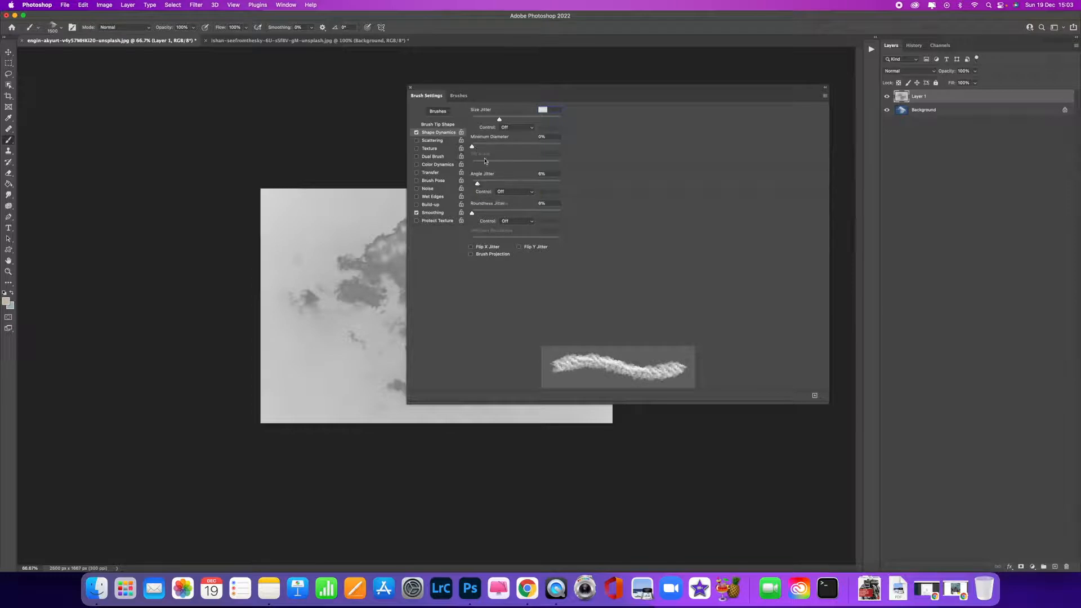
left_click_drag(500, 120, 506, 120)
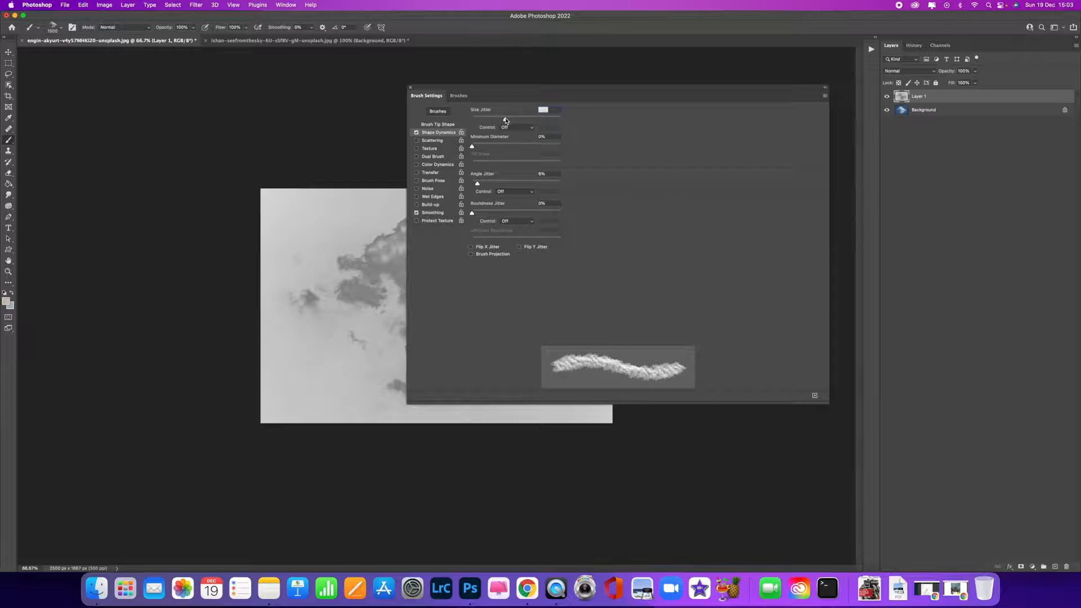
left_click_drag(478, 184, 482, 184)
left_click_drag(481, 183, 481, 183)
left_click(441, 125)
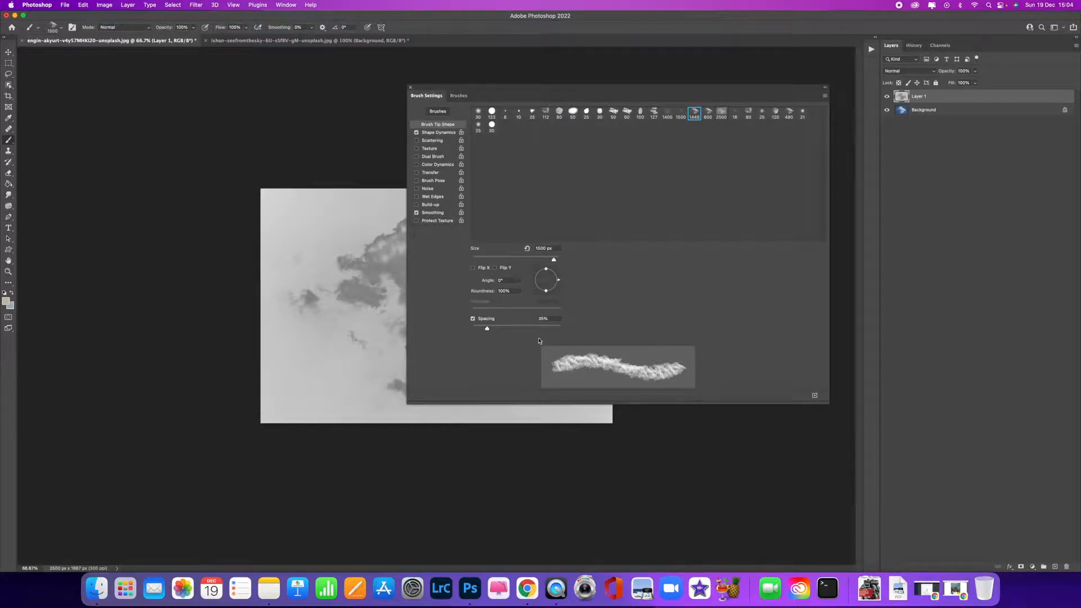
mouse_move(488, 331)
left_mouse_down()
mouse_move(497, 330)
mouse_move(473, 330)
mouse_move(485, 330)
left_mouse_up()
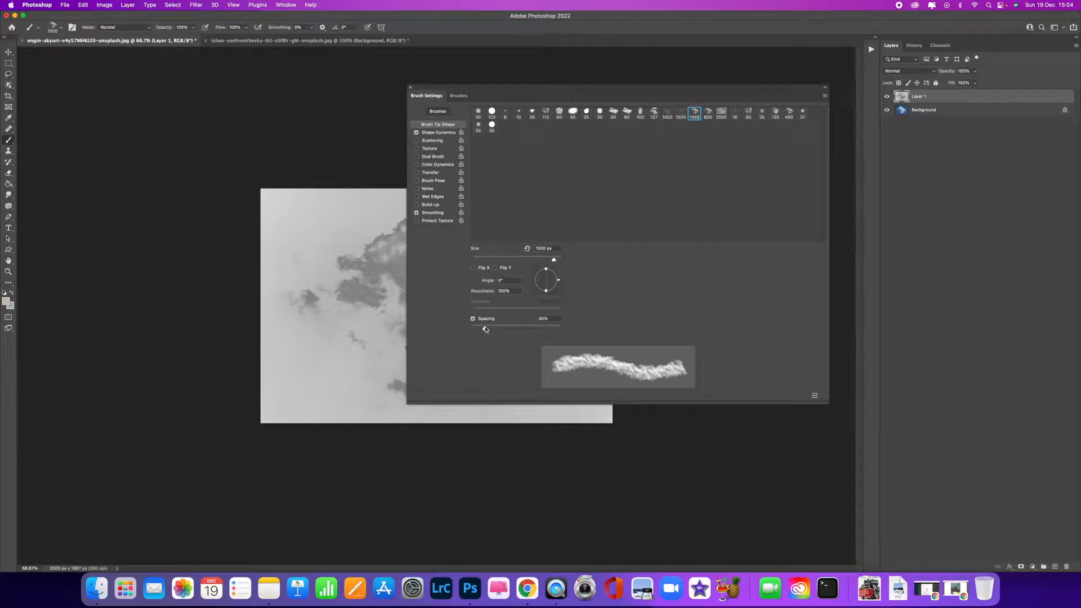
Save the adjusted cloud brush as a new preset named "clouds 2" and close the brush settings.
left_click(825, 97)
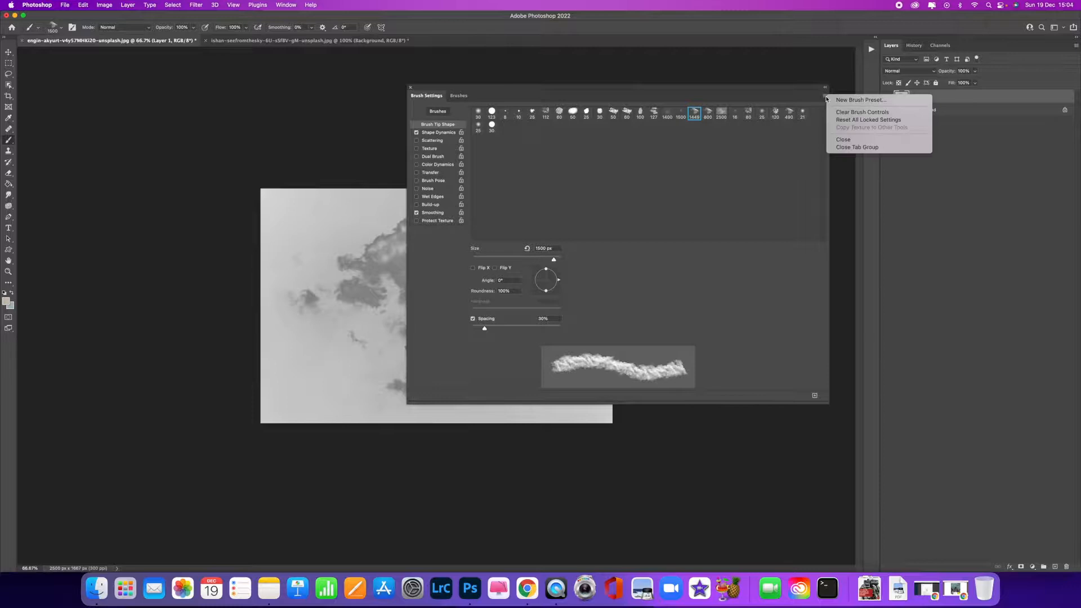
left_click(881, 103)
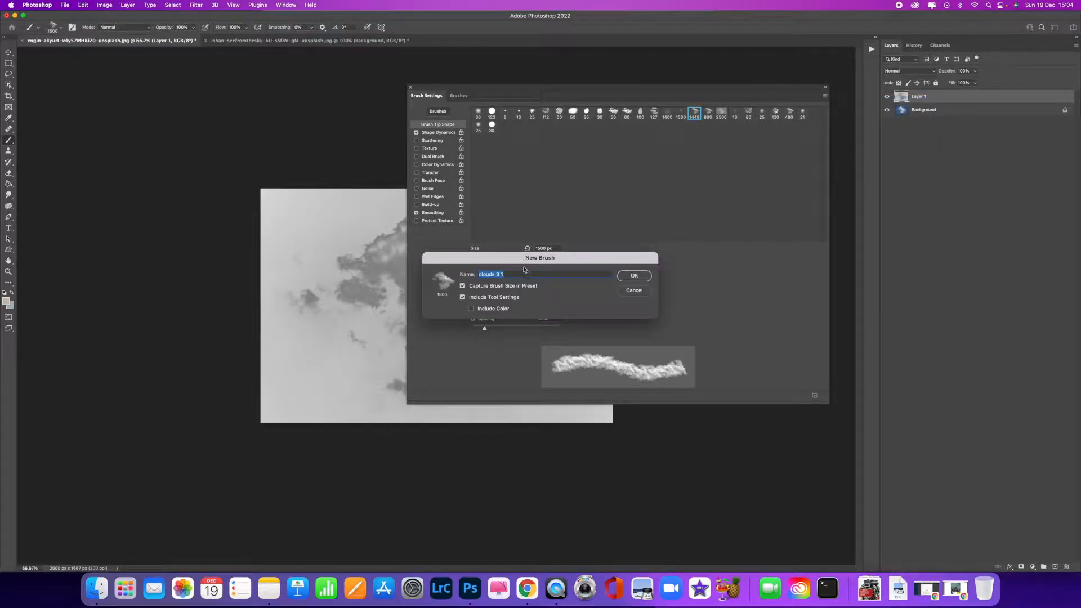
type("clouds 2")
key("Return")
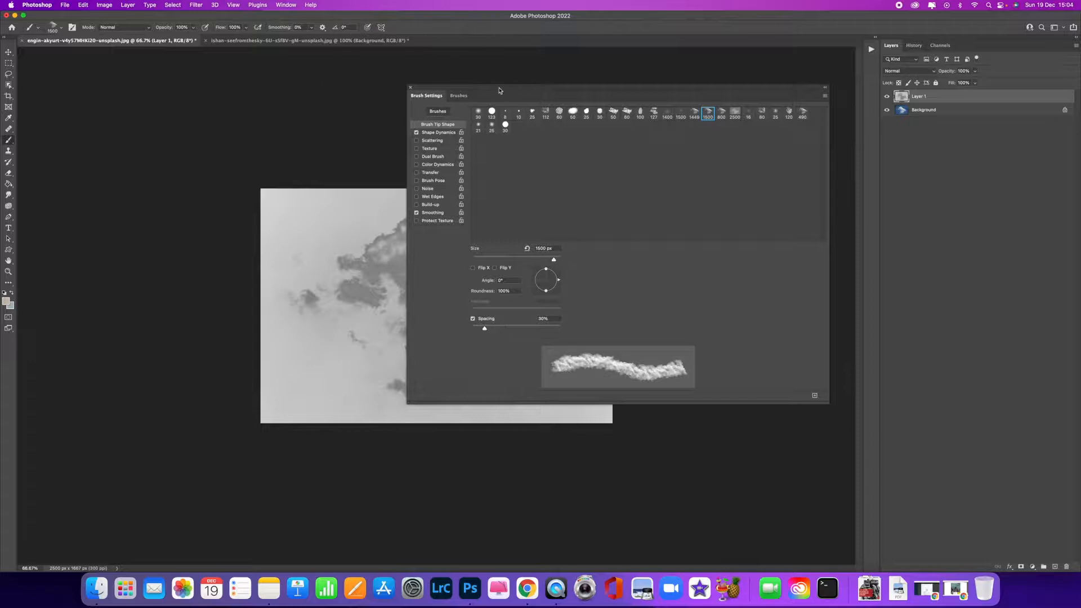
left_click_drag(499, 90, 434, 76)
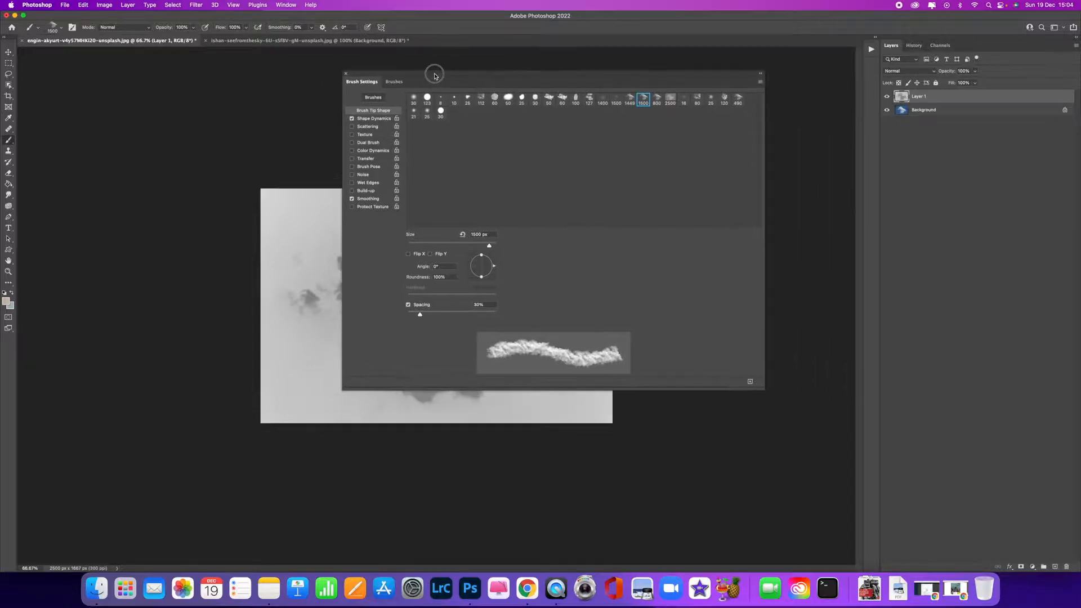
right_click(397, 82)
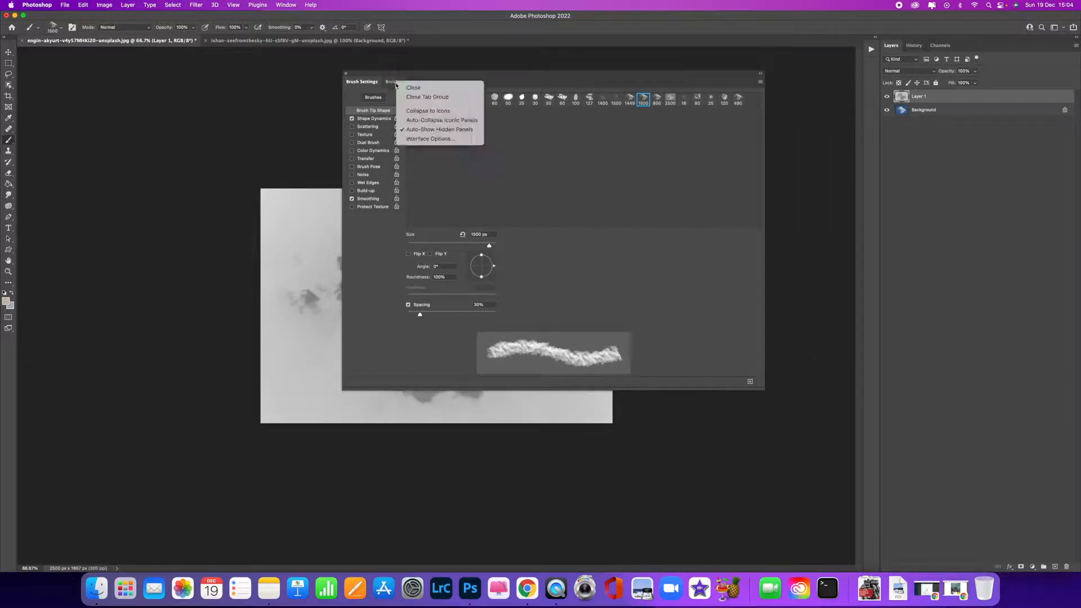
left_click(427, 87)
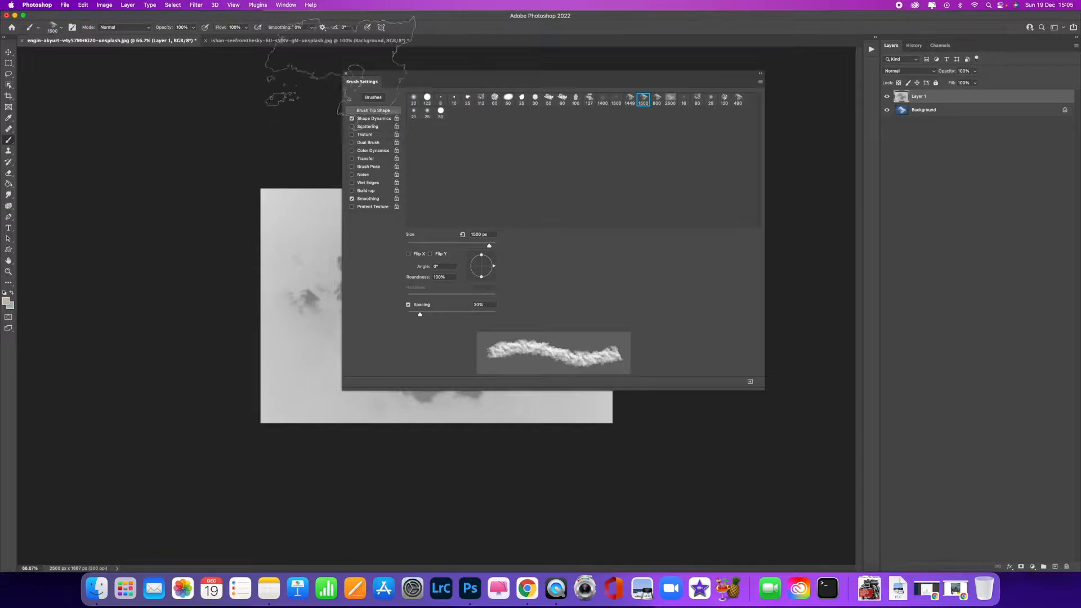
left_click(345, 75)
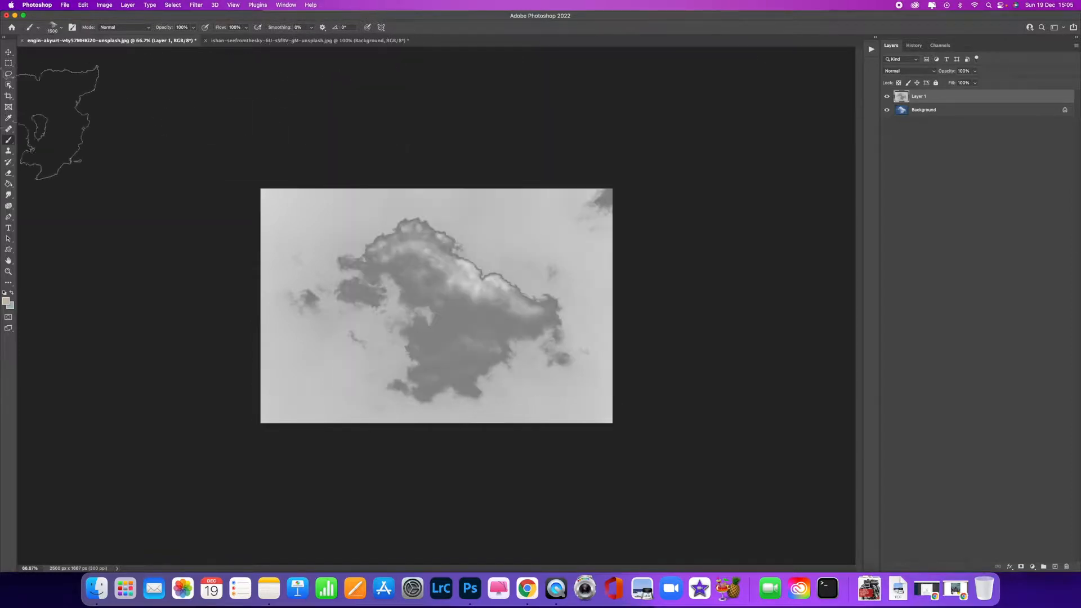
Choose the Soft Round brush as the base tip and reopen its brush settings.
left_click(61, 27)
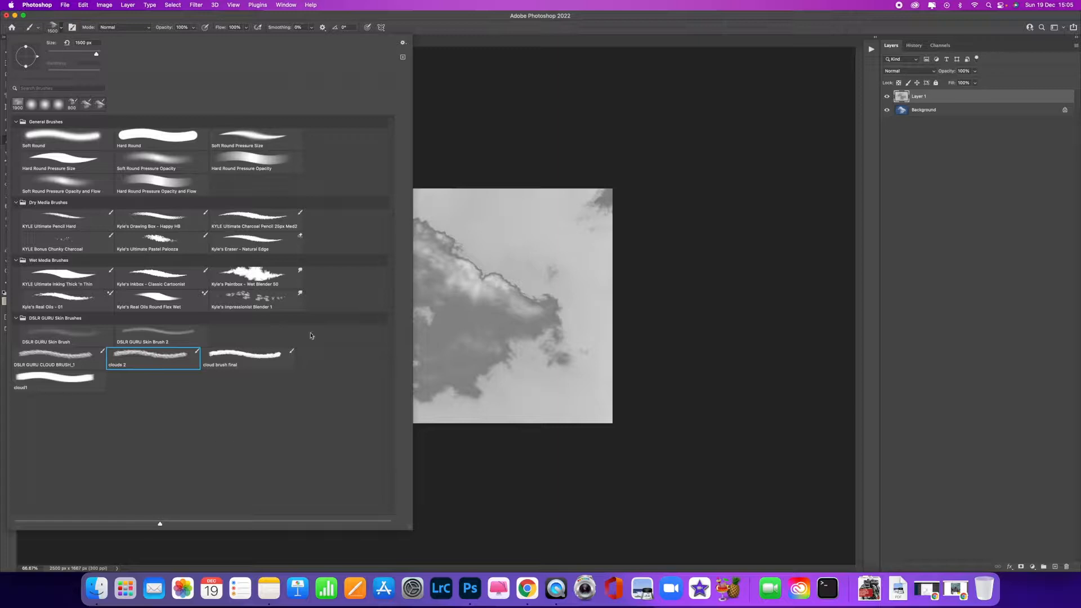
left_click(70, 138)
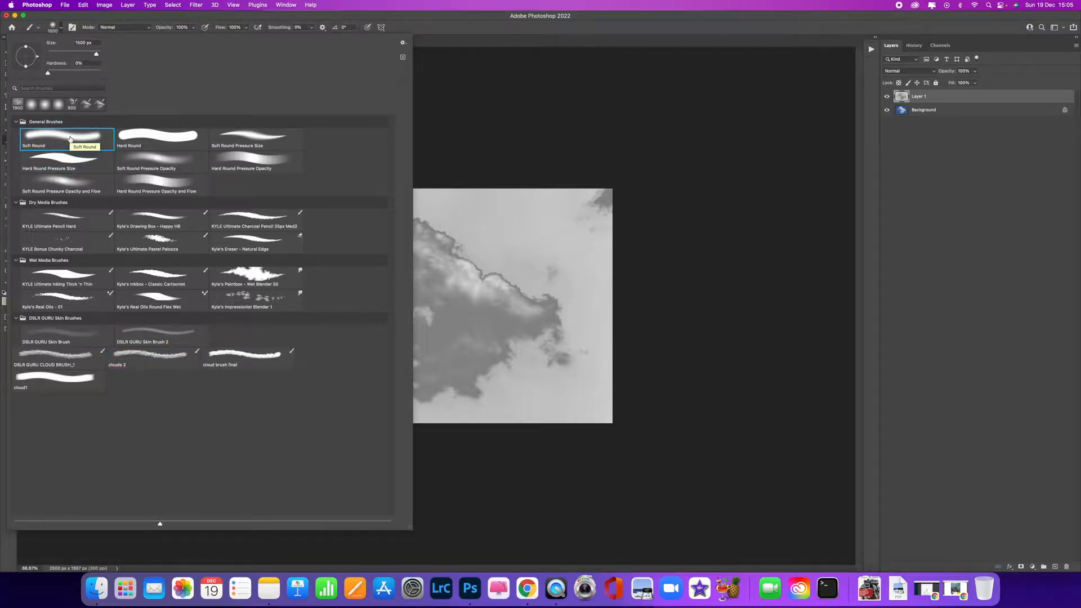
left_click(486, 105)
key("F5")
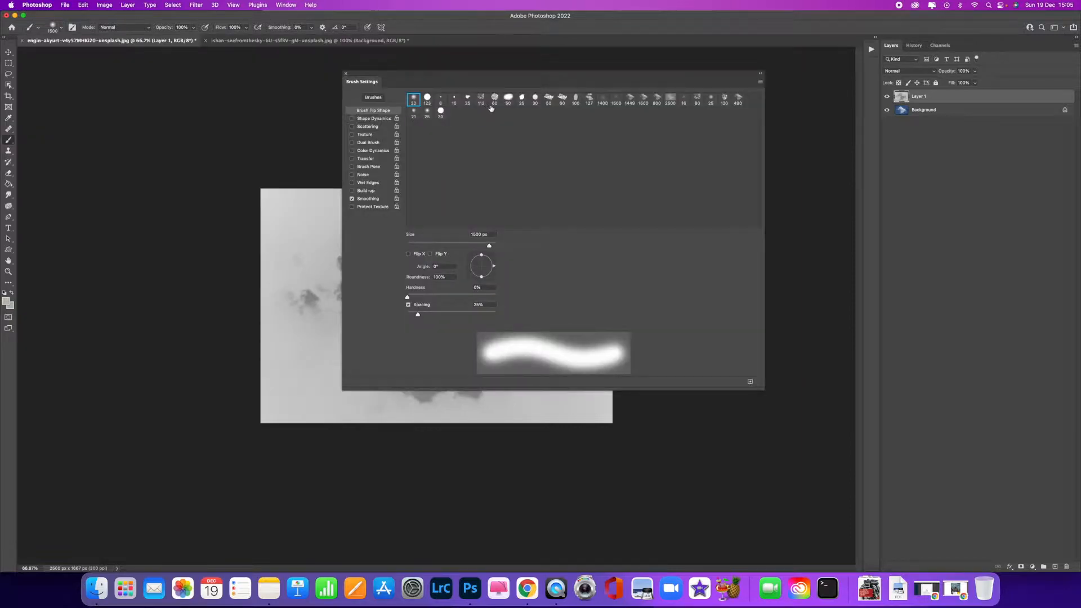
left_click_drag(499, 77, 550, 69)
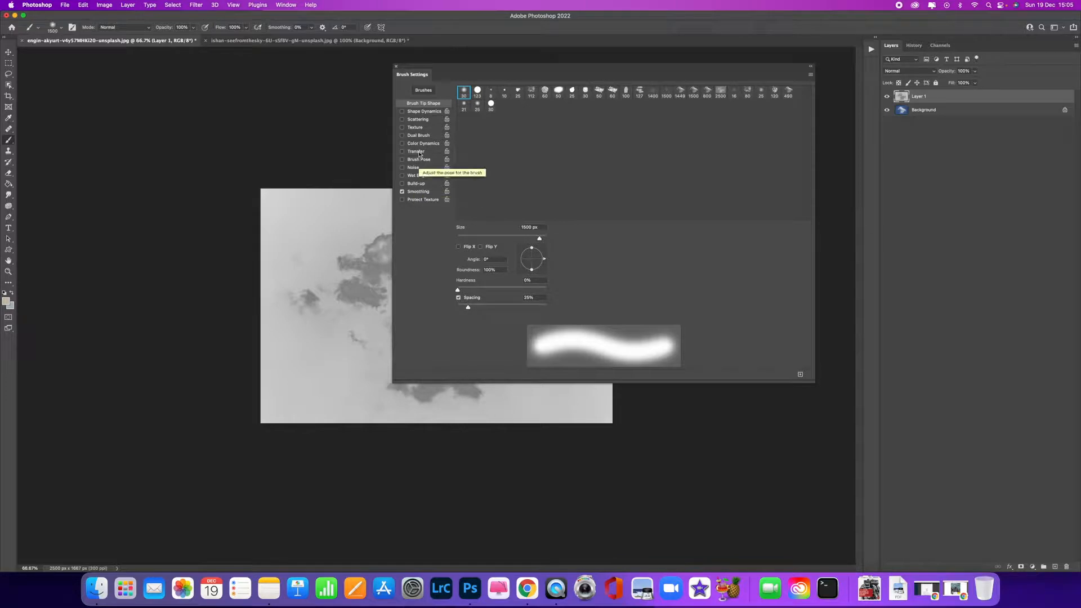
Enable Dual Brush on the soft round brush and pick the 1449 px cloud tip as the second brush.
left_click(415, 136)
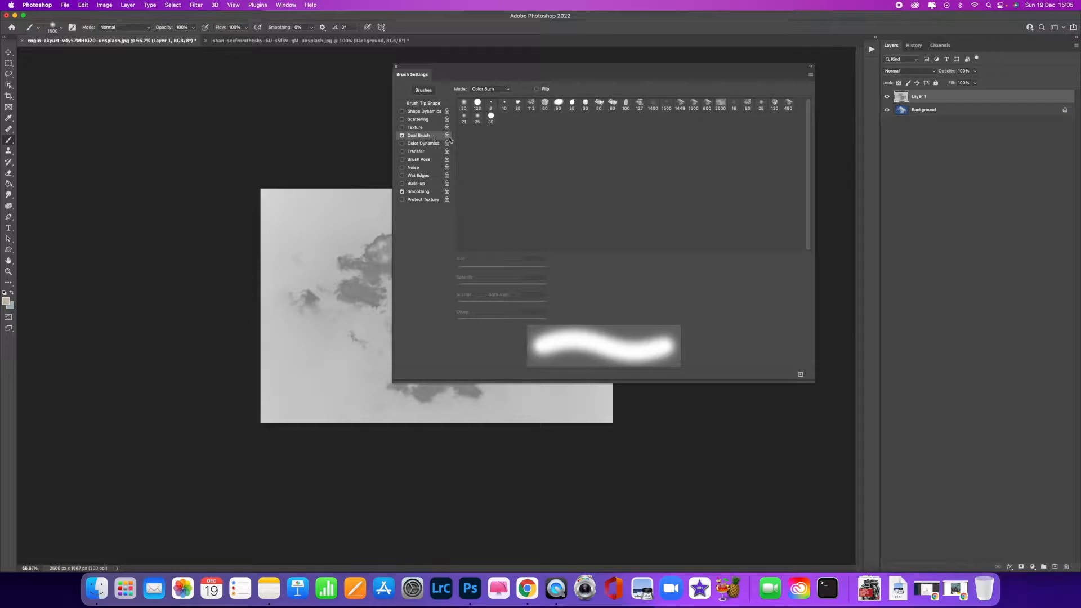
left_click(706, 106)
left_click(719, 105)
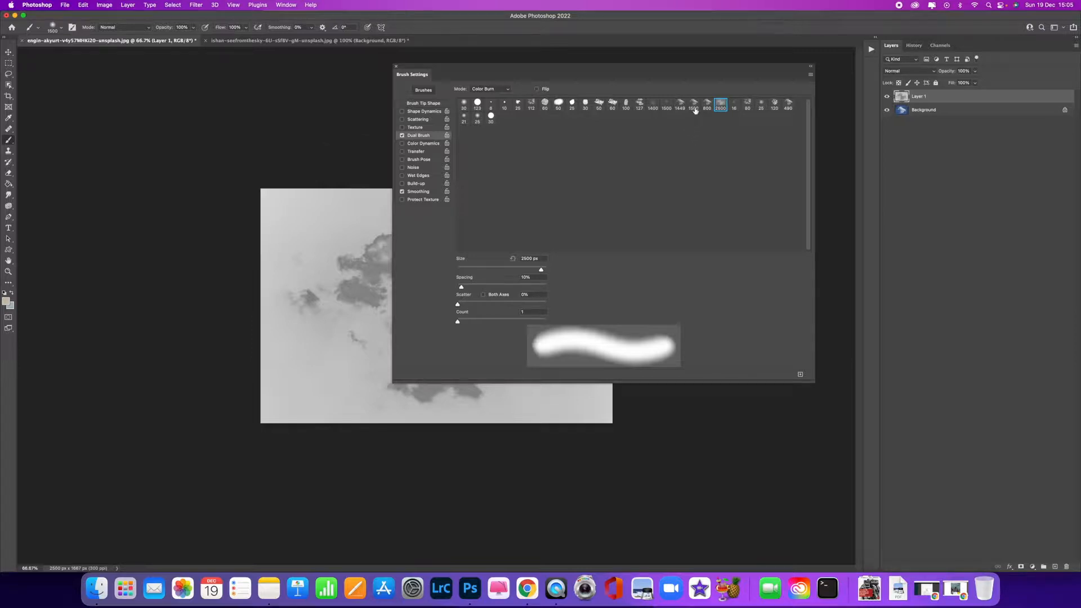
left_click(693, 107)
left_click(707, 107)
left_click(682, 106)
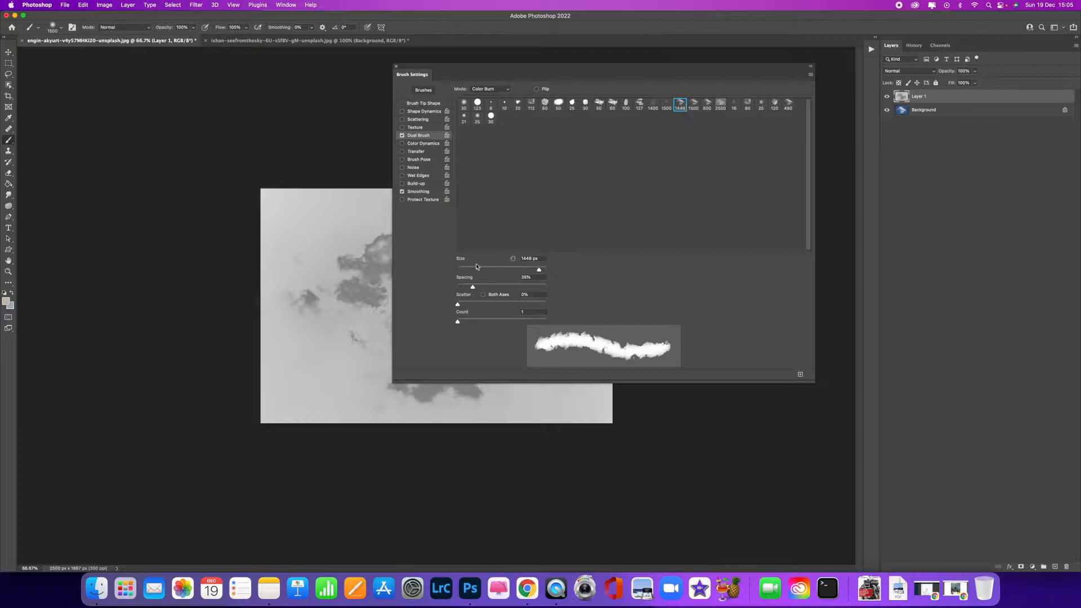
Set the dual brush's spacing to 37% and its scatter to 95%.
left_click_drag(458, 304, 474, 286)
mouse_move(458, 323)
left_mouse_down()
mouse_move(474, 288)
mouse_move(466, 304)
left_mouse_up()
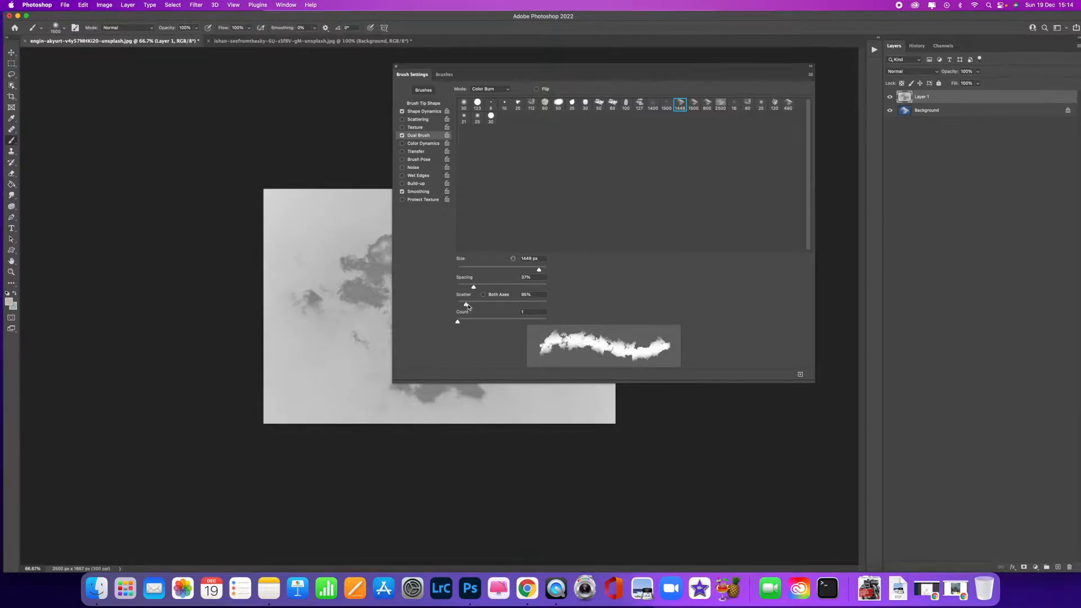
left_click_drag(466, 305, 466, 307)
Save the dual brush as a new preset named "Final cloud brush" and close the brush settings.
left_click(812, 72)
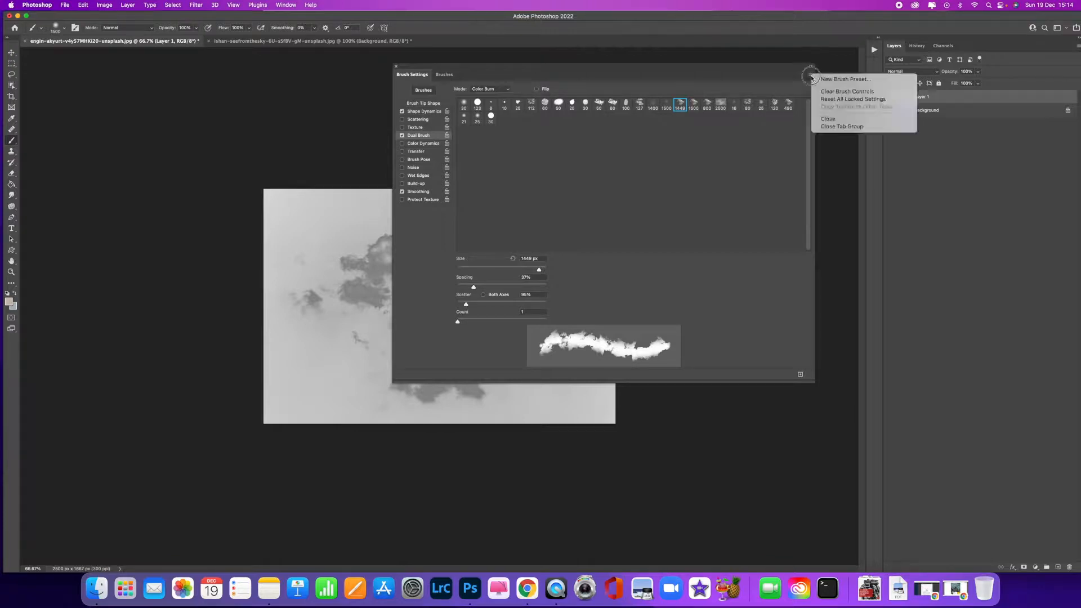
left_click(824, 80)
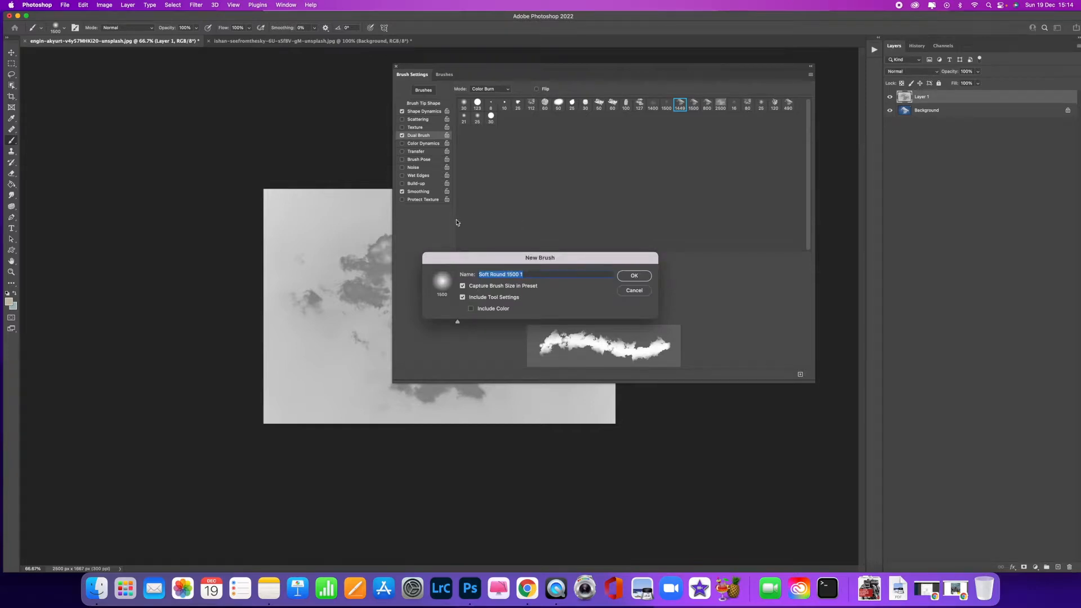
type("Fl")
type("nal cloud brush")
key("Return")
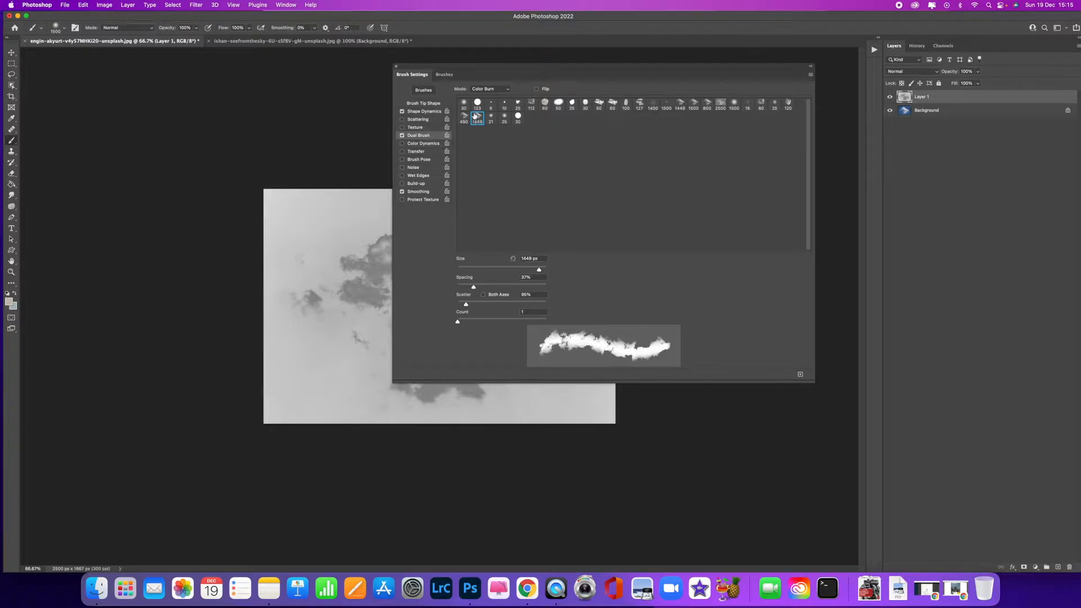
mouse_move(464, 67)
left_mouse_down()
mouse_move(410, 136)
mouse_move(295, 123)
left_mouse_up()
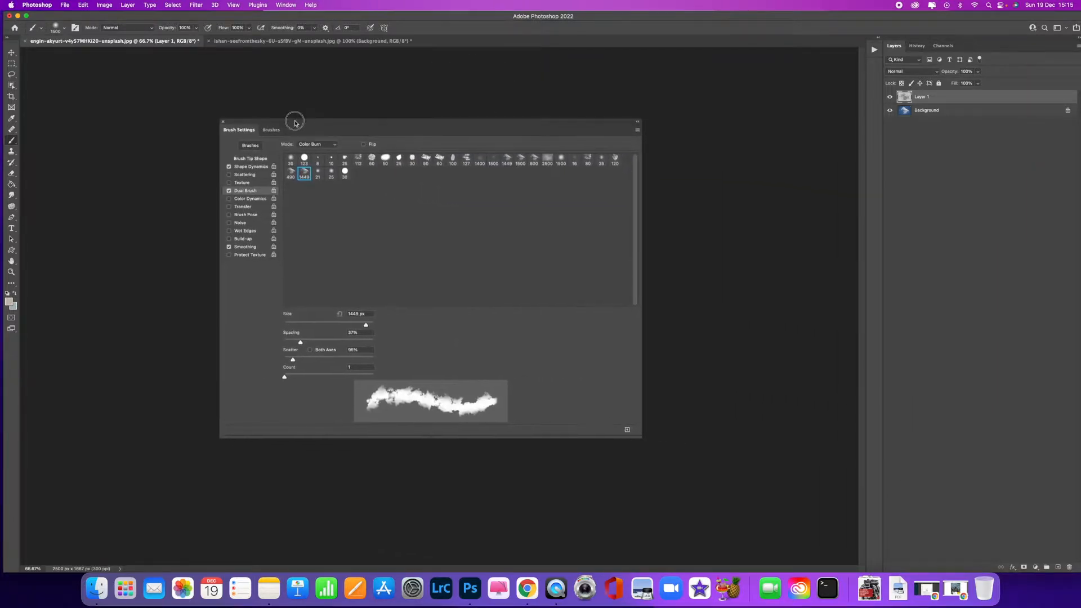
left_click(223, 122)
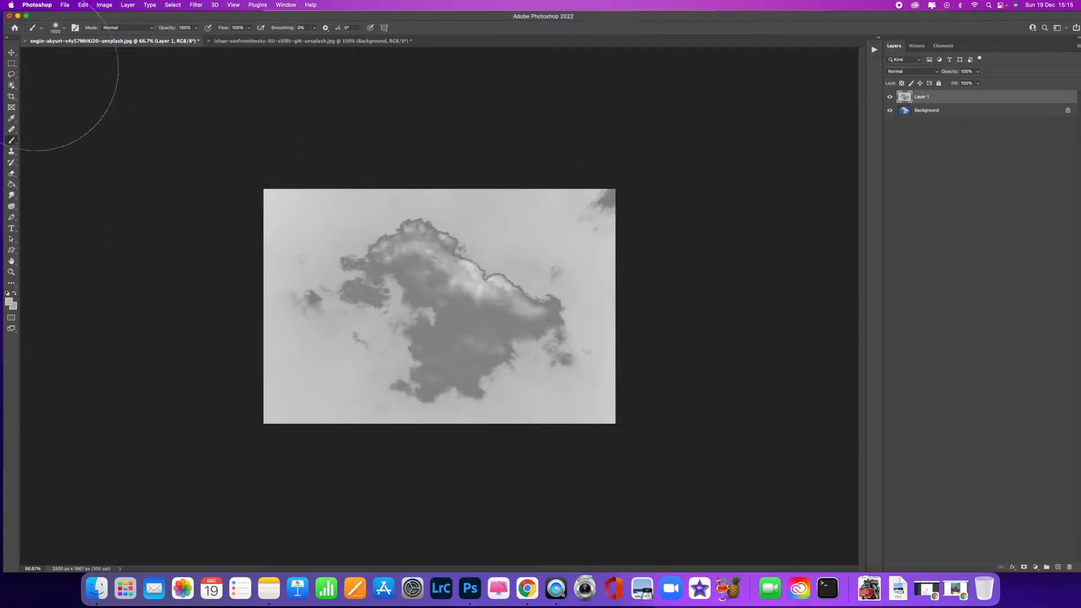
Select the Final cloud brush preset for the Brush tool and switch to the city skyline image.
left_click(12, 141)
left_click(33, 138)
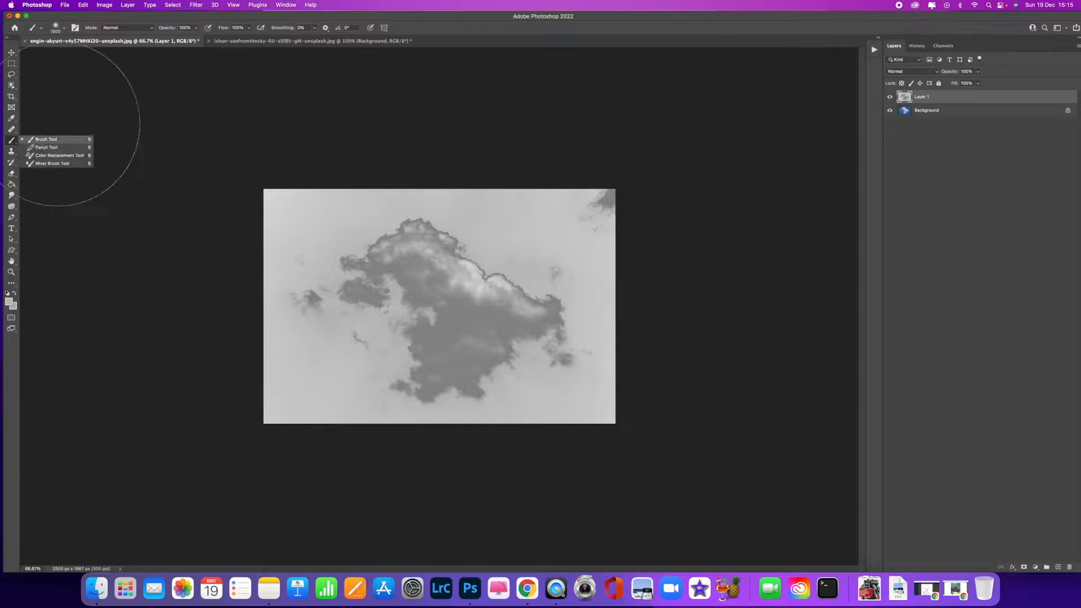
left_click(65, 28)
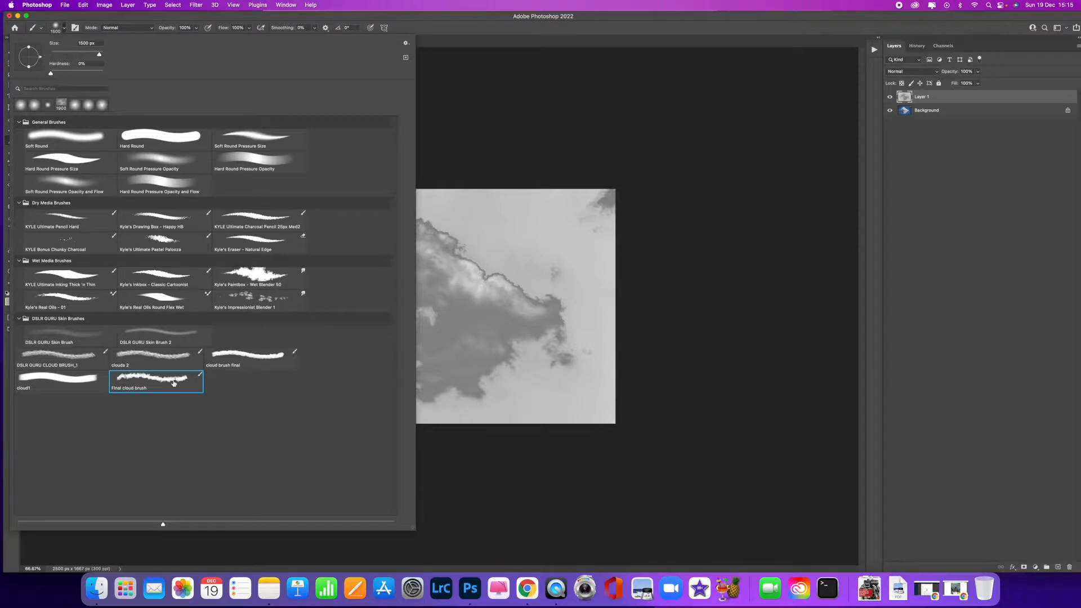
left_click(142, 361)
left_click(167, 390)
left_click(483, 24)
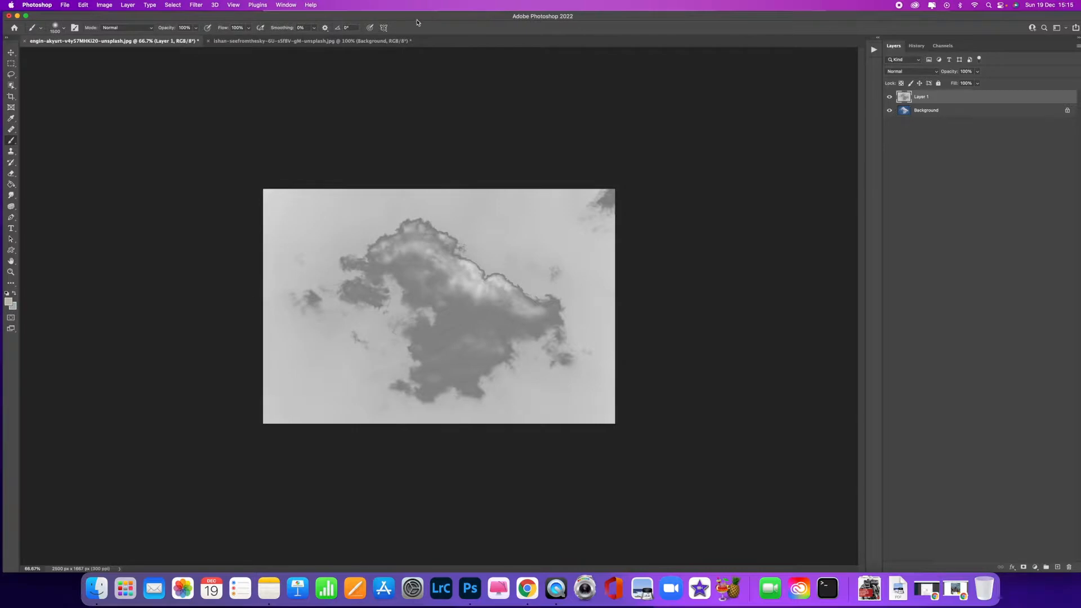
left_click(352, 41)
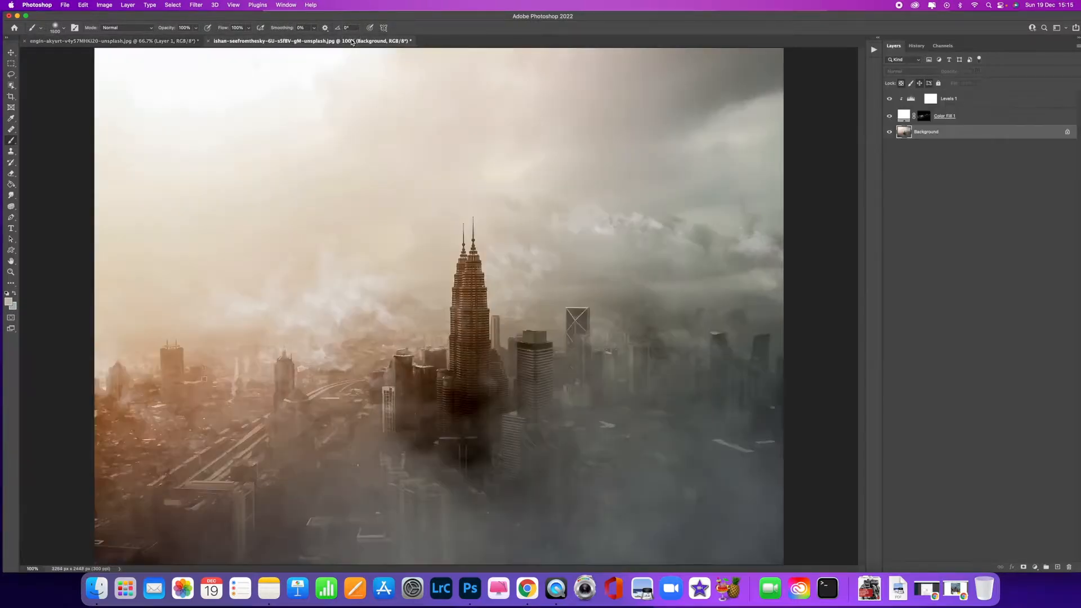
Delete the old Color Fill 1 and Levels 1 layers so only the Background layer is left.
left_click(956, 116)
key("Delete")
left_click(957, 99)
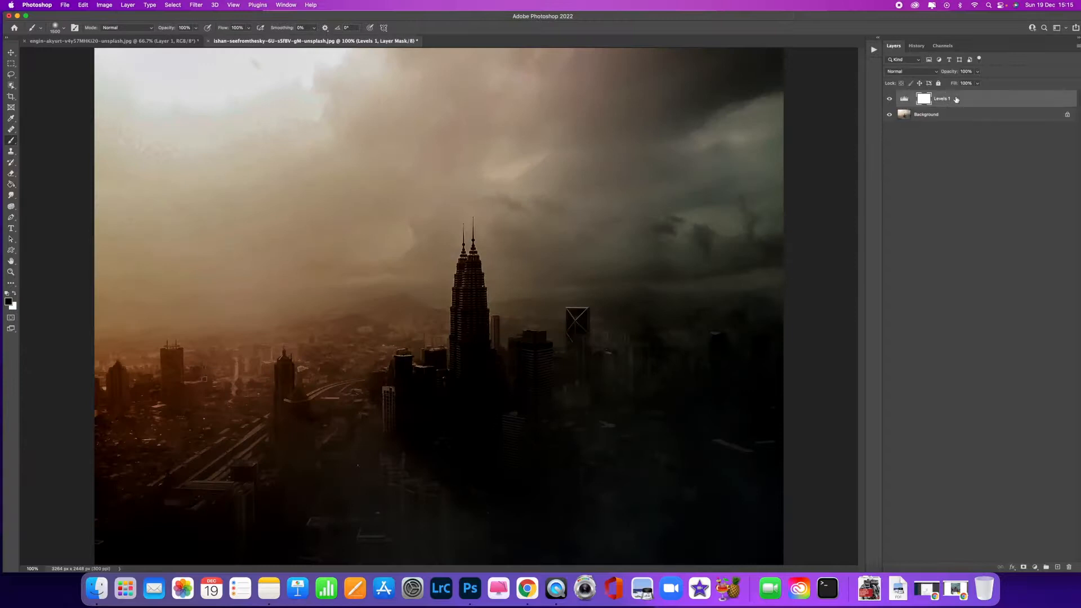
key("Delete")
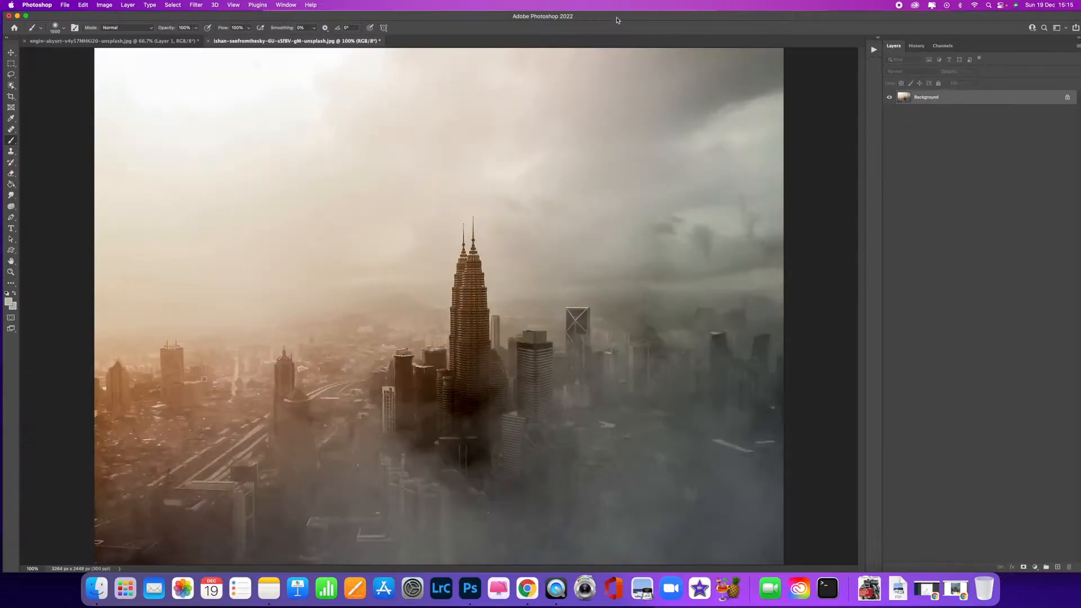
left_click_drag(604, 16, 598, 16)
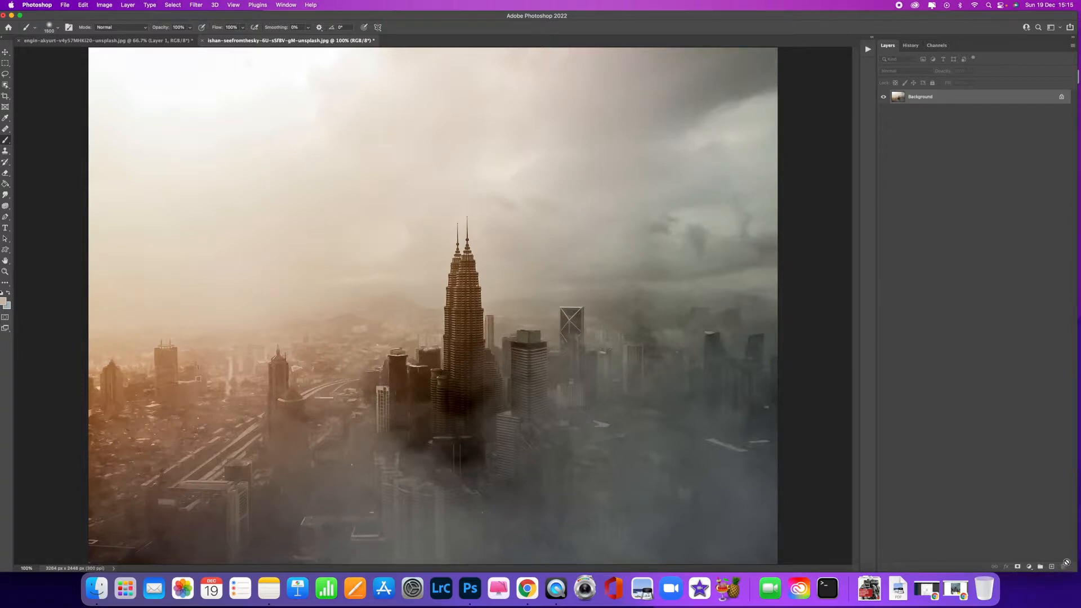
Add a white Solid Color fill layer above the background and invert its mask to black.
left_click(1031, 567)
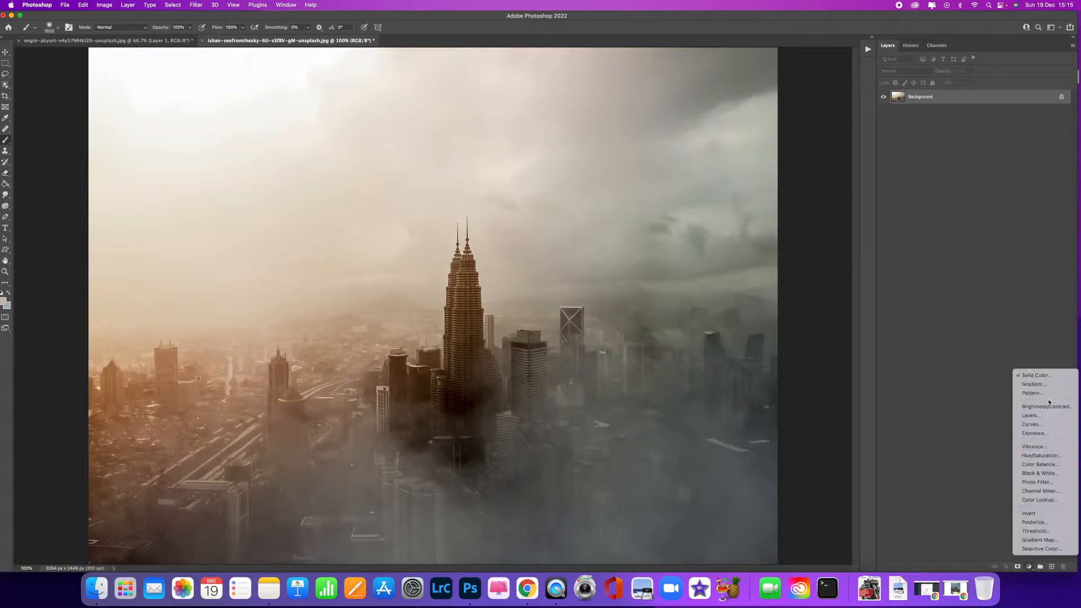
left_click(1050, 376)
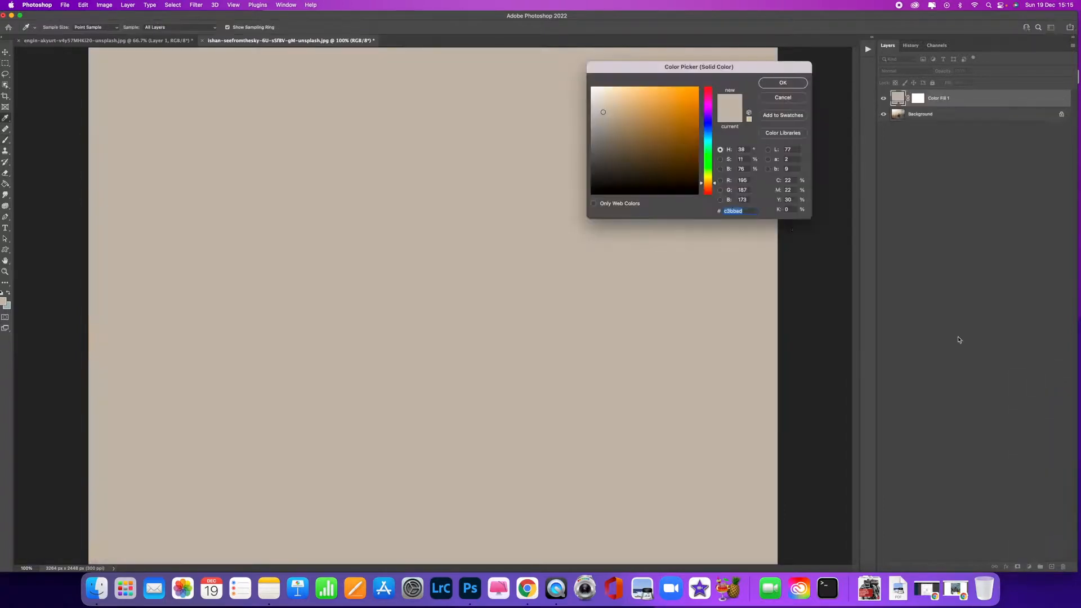
left_click_drag(663, 122, 565, 68)
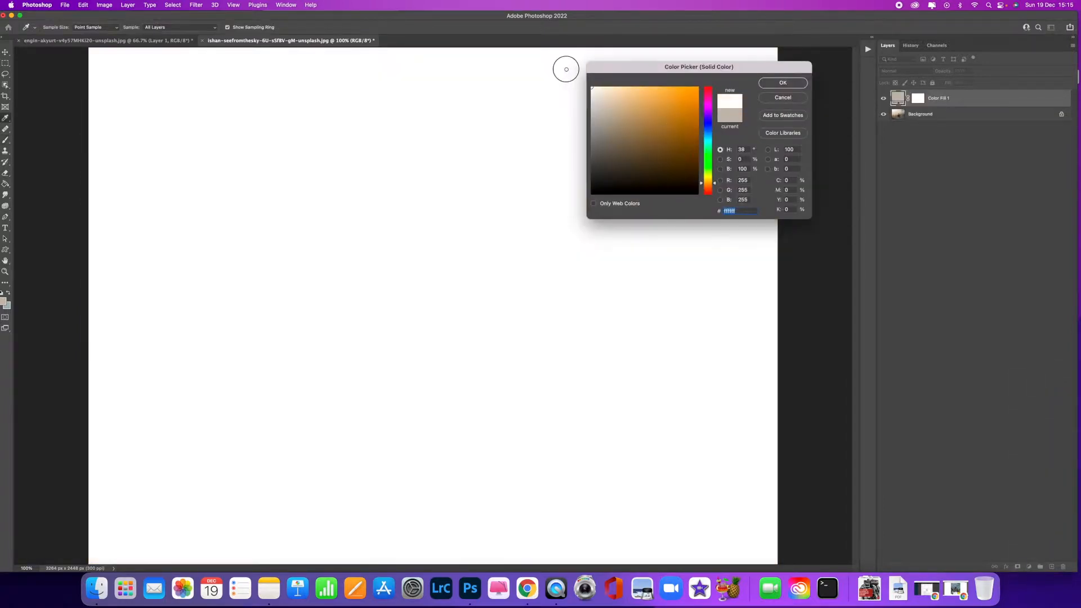
left_click(781, 83)
left_click(918, 98)
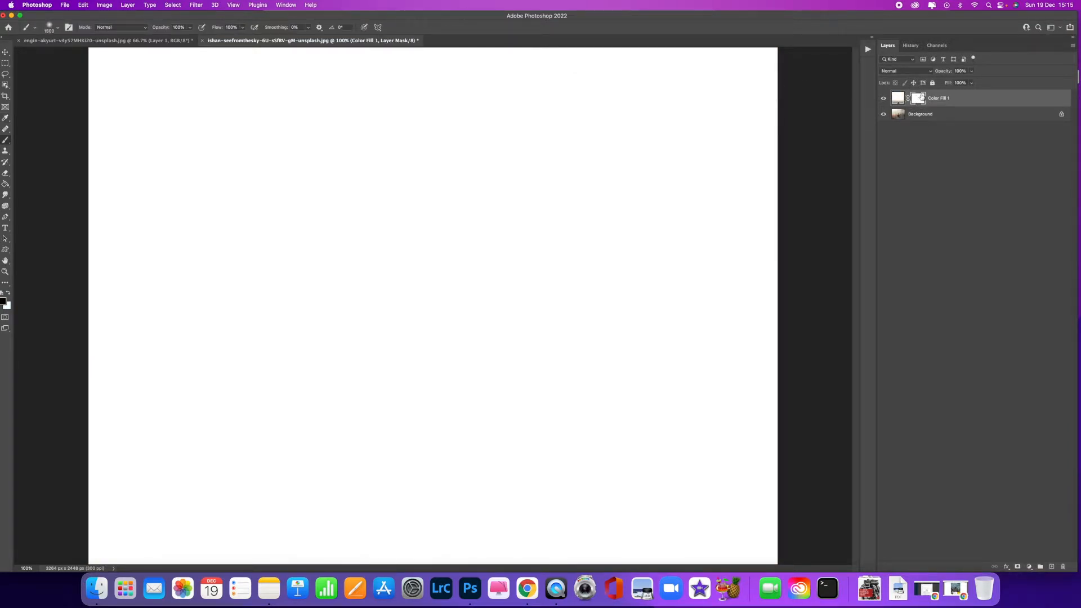
key("super+i")
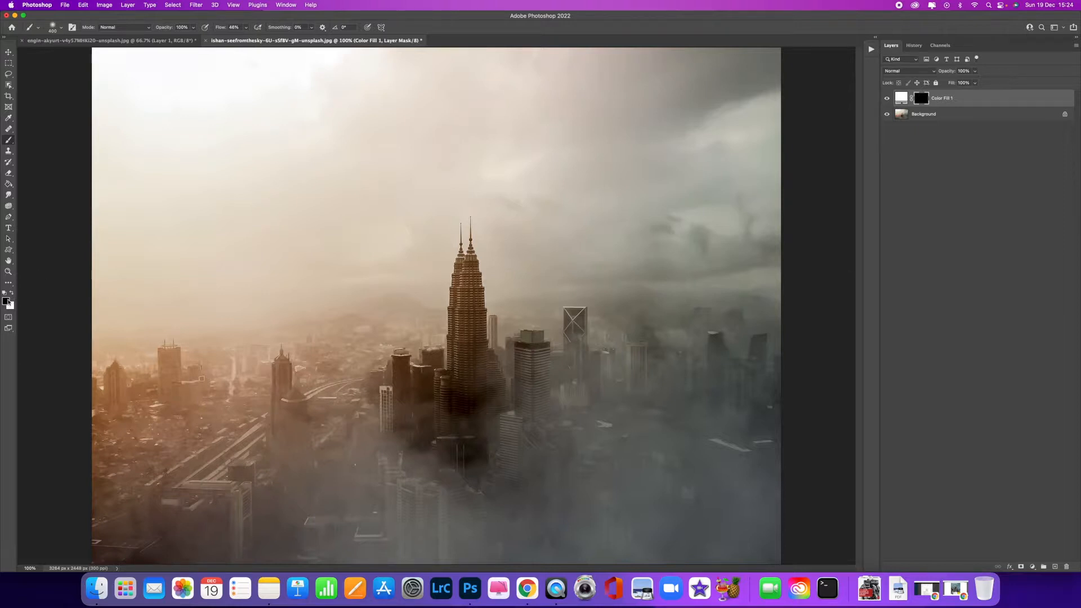
Make white the foreground colour and set the cloud brush to 58% flow and a 200 px size.
left_click(11, 293)
left_click(246, 27)
left_click_drag(246, 39, 249, 42)
key("bracketleft")
key("bracketleft")
key("bracketleft")
key("bracketleft")
key("bracketright")
key("bracketright")
key("bracketright")
key("bracketright")
Paint small white clouds on the fill layer's mask across the twin towers and along the skyline on both sides of them.
left_click_drag(498, 299, 619, 302)
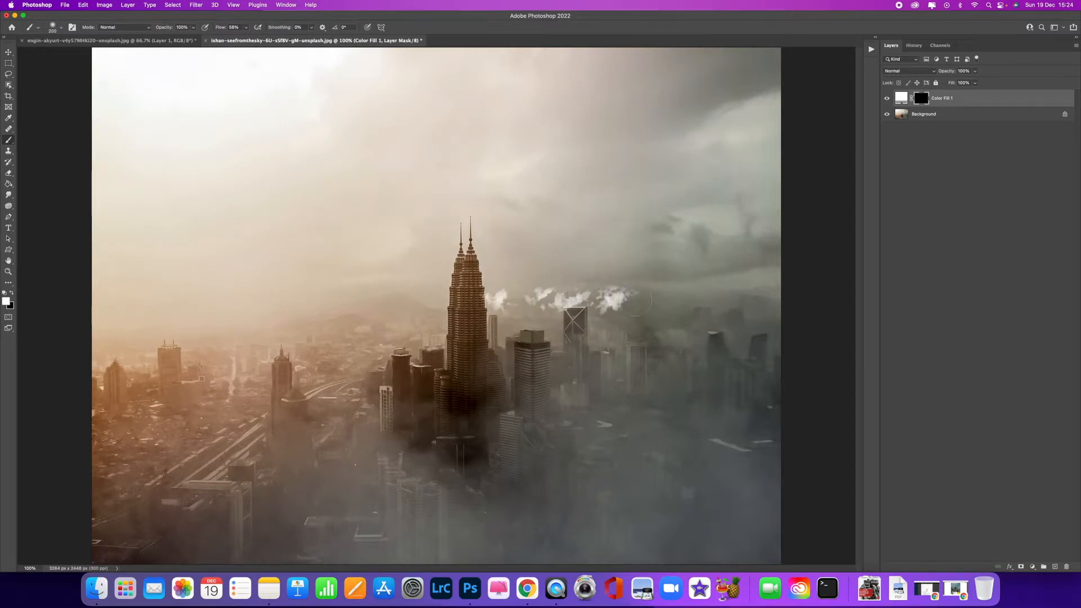
left_click_drag(550, 320, 532, 321)
left_click(416, 305)
mouse_move(385, 307)
left_mouse_down()
mouse_move(372, 309)
mouse_move(476, 310)
left_mouse_up()
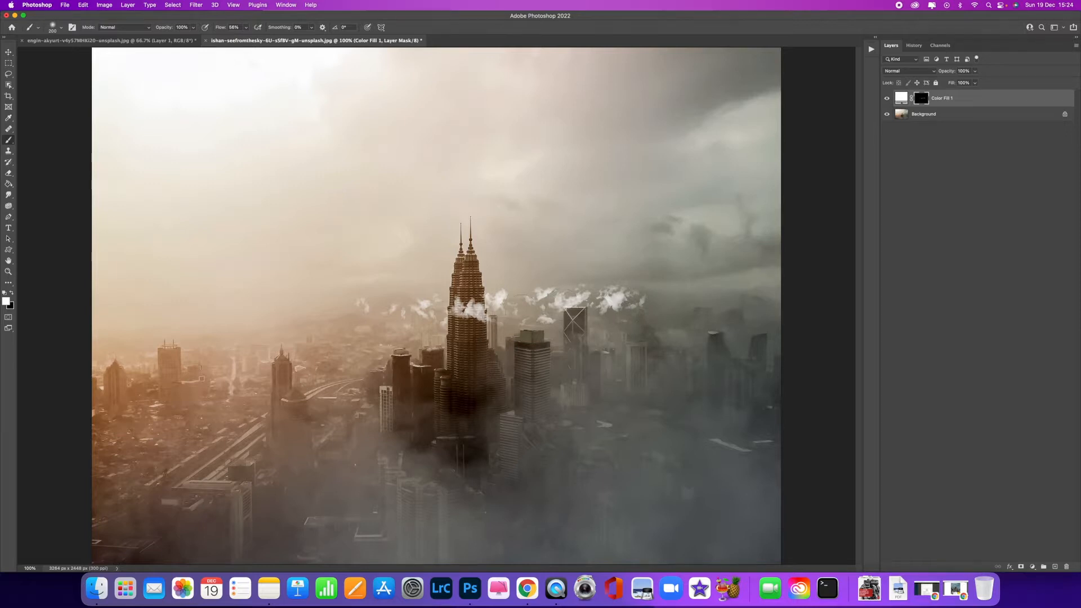
mouse_move(577, 264)
left_mouse_down()
mouse_move(653, 287)
mouse_move(662, 305)
mouse_move(742, 308)
left_mouse_up()
left_click_drag(433, 378, 432, 377)
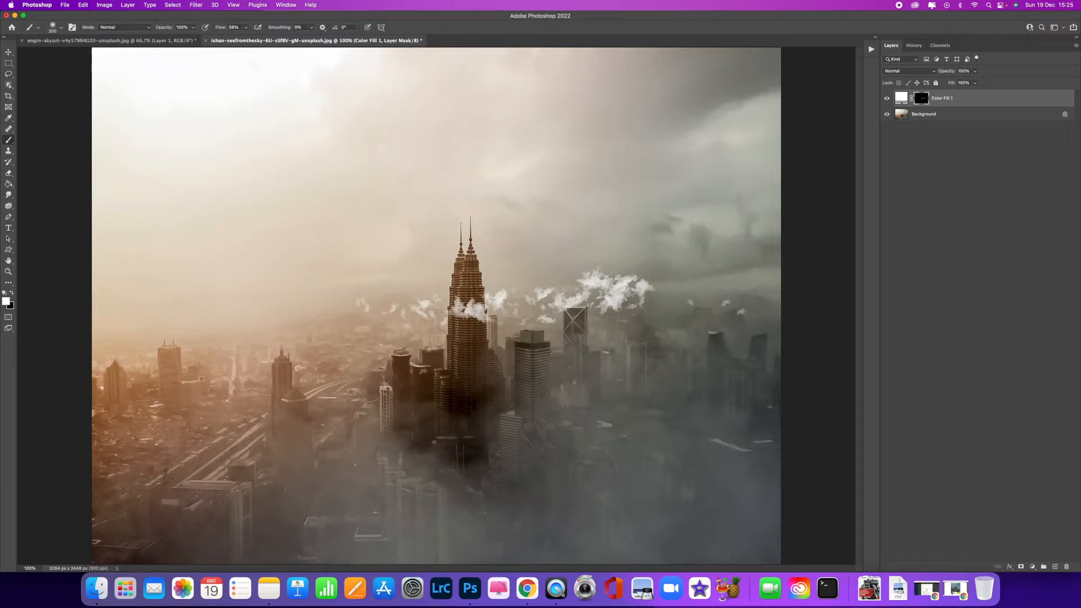
Paint more small clouds over the low buildings and road left of the twin towers, and undo the last stroke.
left_click(327, 380)
left_click(360, 378)
left_click(271, 384)
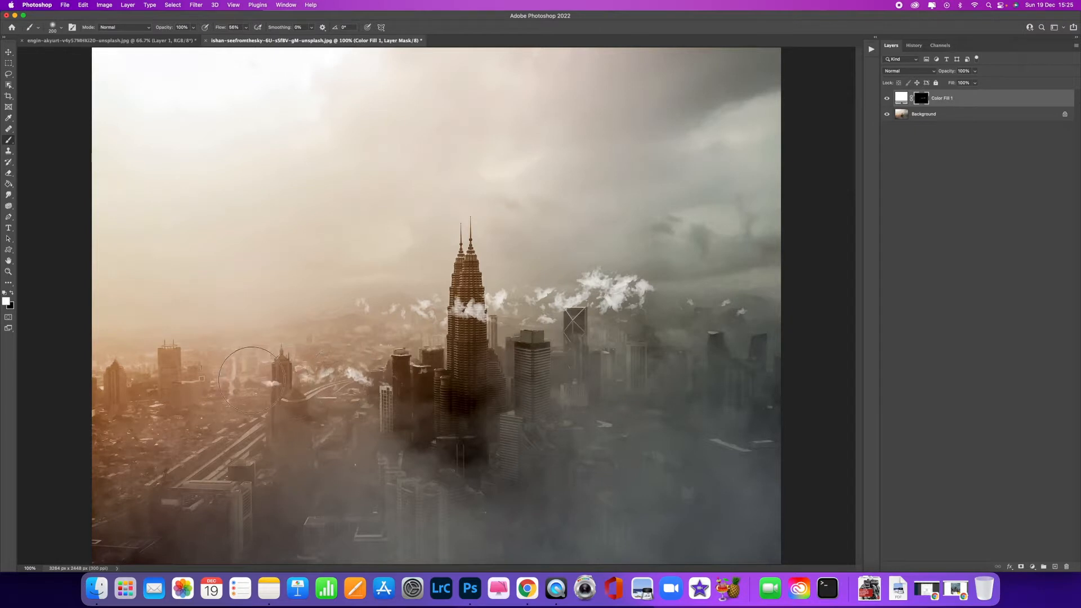
left_click(226, 389)
left_click(282, 362)
left_click(322, 361)
left_click(348, 358)
left_click(384, 361)
left_click(423, 365)
key("super+z")
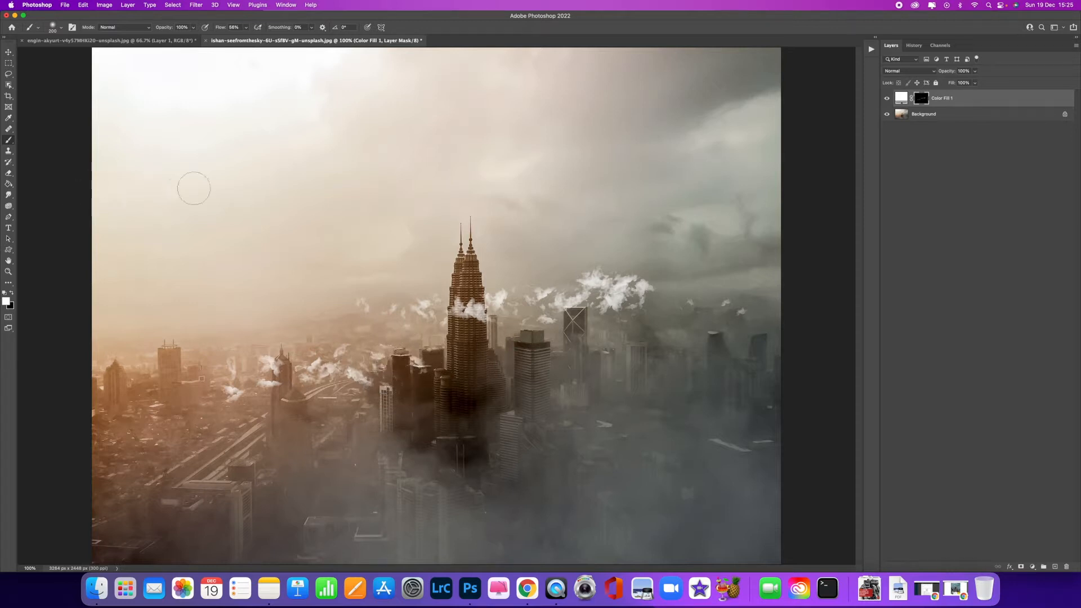
Switch to black at 23% flow and soften the painted clouds around the twin towers on the mask.
left_click(11, 293)
left_click_drag(244, 30, 234, 52)
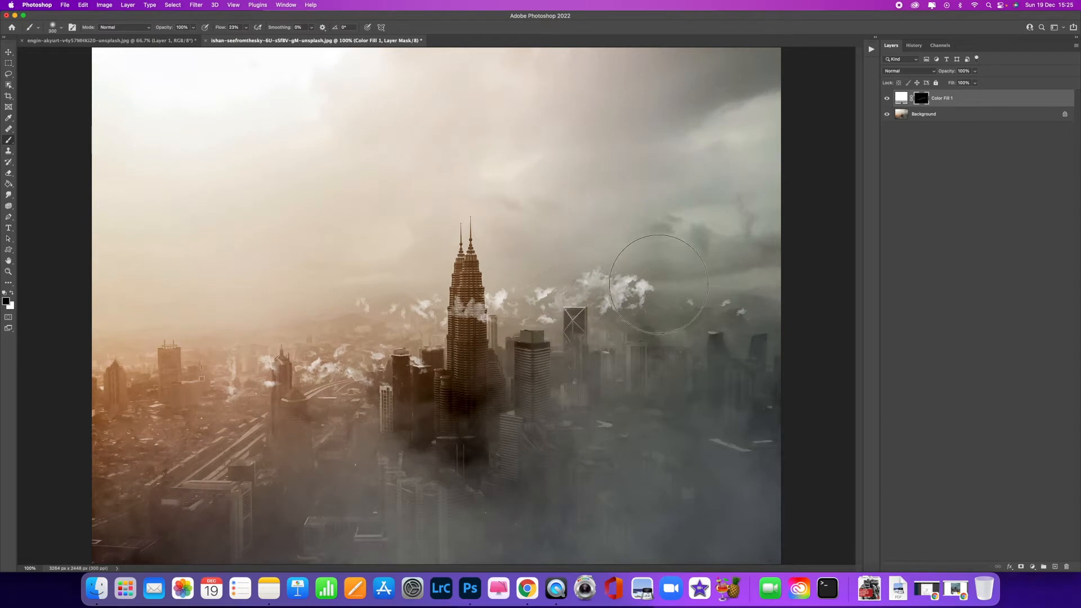
key("bracketleft")
key("bracketleft")
key("bracketleft")
key("bracketleft")
Lower the Color Fill 1 layer's opacity to 71% and paint larger faint white clouds beside the towers, mainly over the buildings on the right.
left_click(975, 83)
left_click_drag(971, 85, 964, 83)
left_click(10, 294)
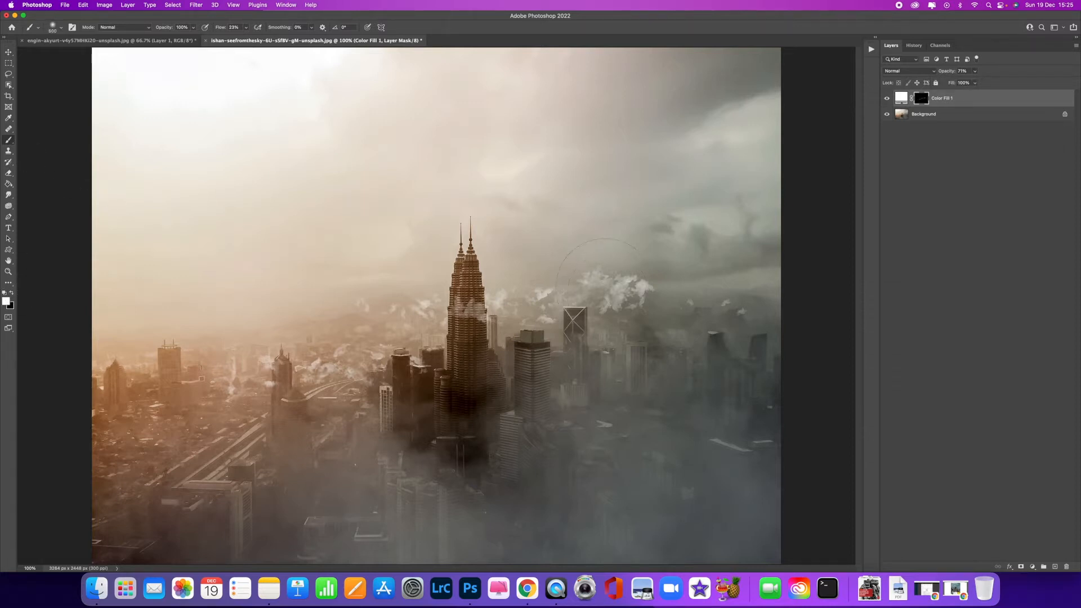
mouse_move(682, 286)
left_mouse_down()
mouse_move(770, 293)
mouse_move(657, 290)
left_mouse_up()
mouse_move(498, 308)
left_mouse_down()
mouse_move(405, 304)
mouse_move(244, 325)
mouse_move(247, 315)
mouse_move(253, 369)
mouse_move(344, 392)
mouse_move(493, 389)
mouse_move(560, 355)
mouse_move(732, 316)
mouse_move(645, 316)
left_mouse_up()
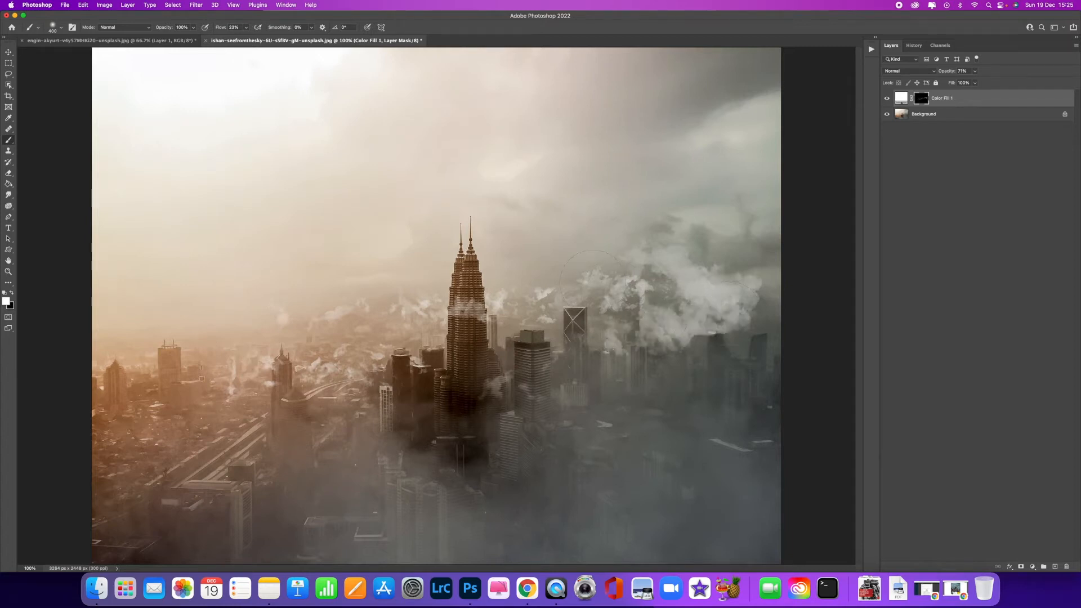
key("bracketleft")
key("bracketleft")
Add a Levels adjustment layer above the cloud fill and clip it to that layer.
left_click(1033, 567)
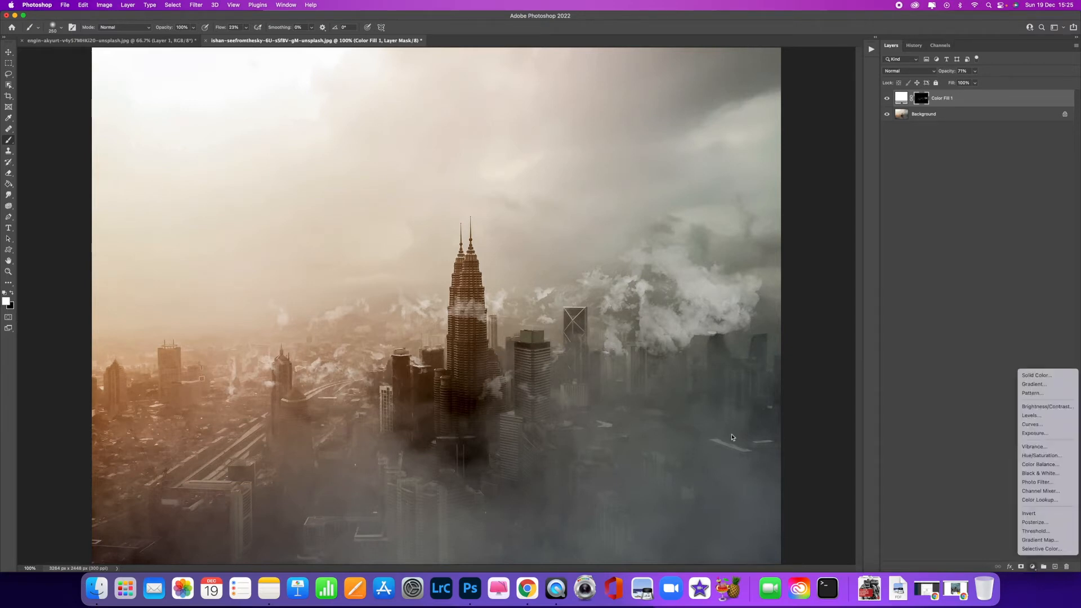
left_click(1032, 415)
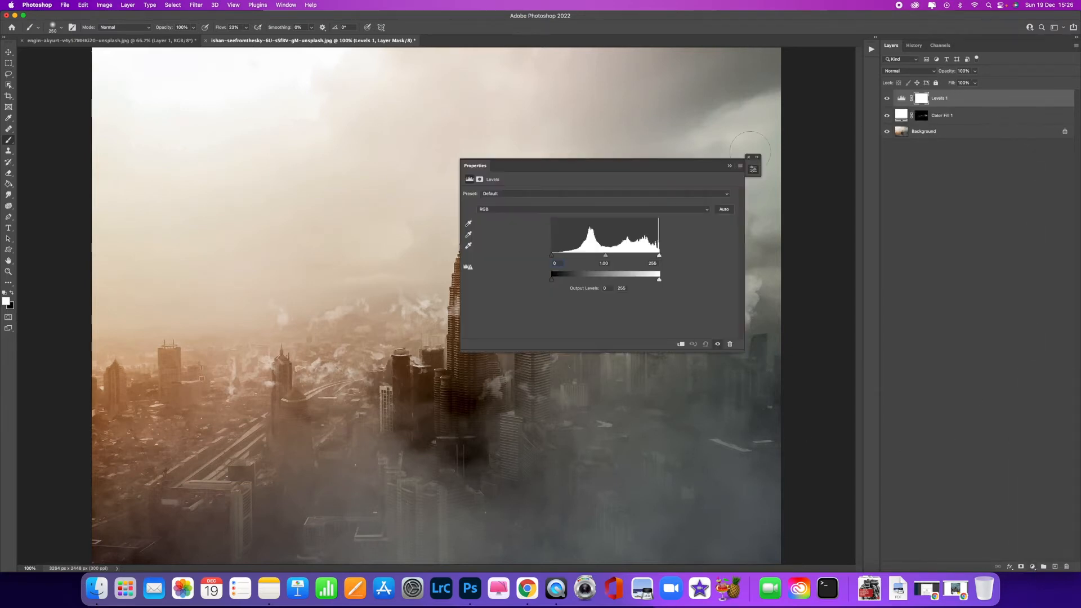
left_click_drag(678, 164, 963, 130)
left_click(966, 317)
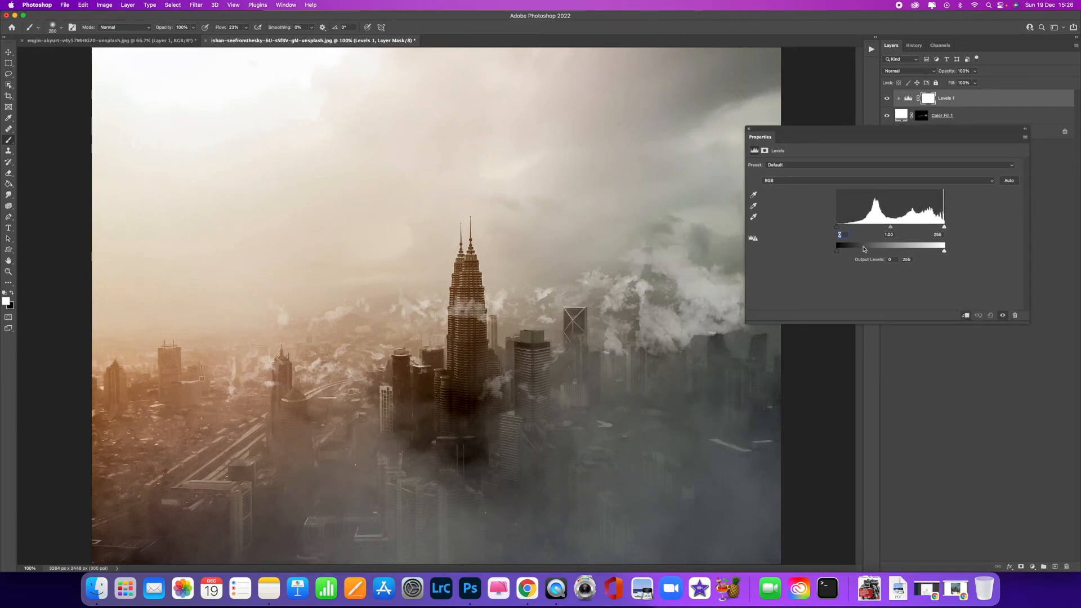
Set the clipped Levels midtones to 1.08, reduce the output white level to about 210, and close the adjustment settings.
mouse_move(840, 251)
left_mouse_down()
mouse_move(919, 247)
mouse_move(825, 255)
left_mouse_up()
left_click_drag(945, 251, 977, 245)
mouse_move(891, 228)
left_mouse_down()
mouse_move(937, 226)
mouse_move(860, 229)
mouse_move(889, 228)
left_mouse_up()
left_click_drag(945, 253, 919, 252)
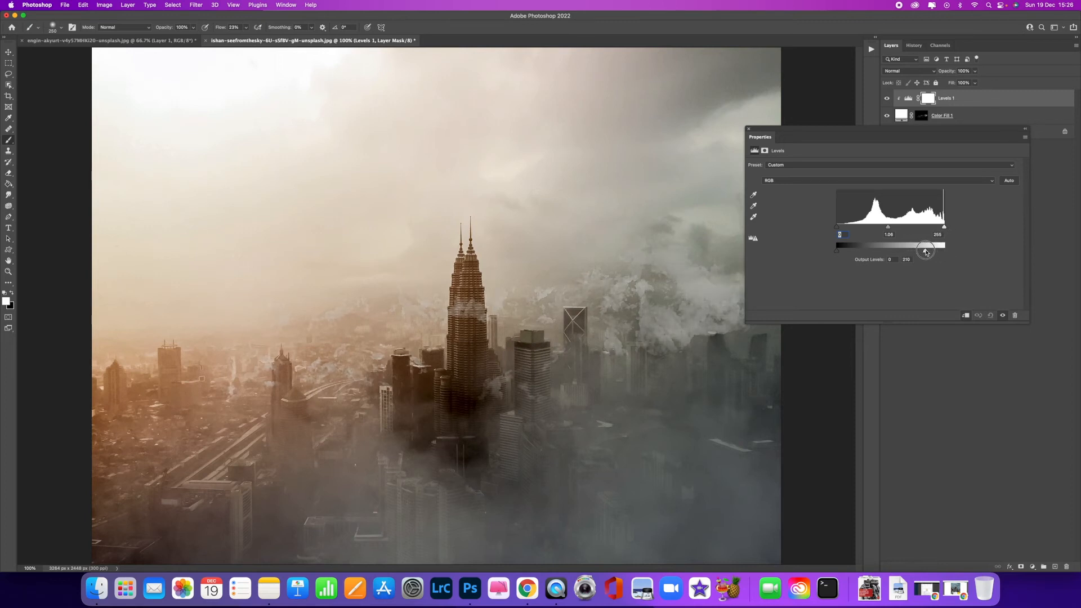
left_click(1025, 128)
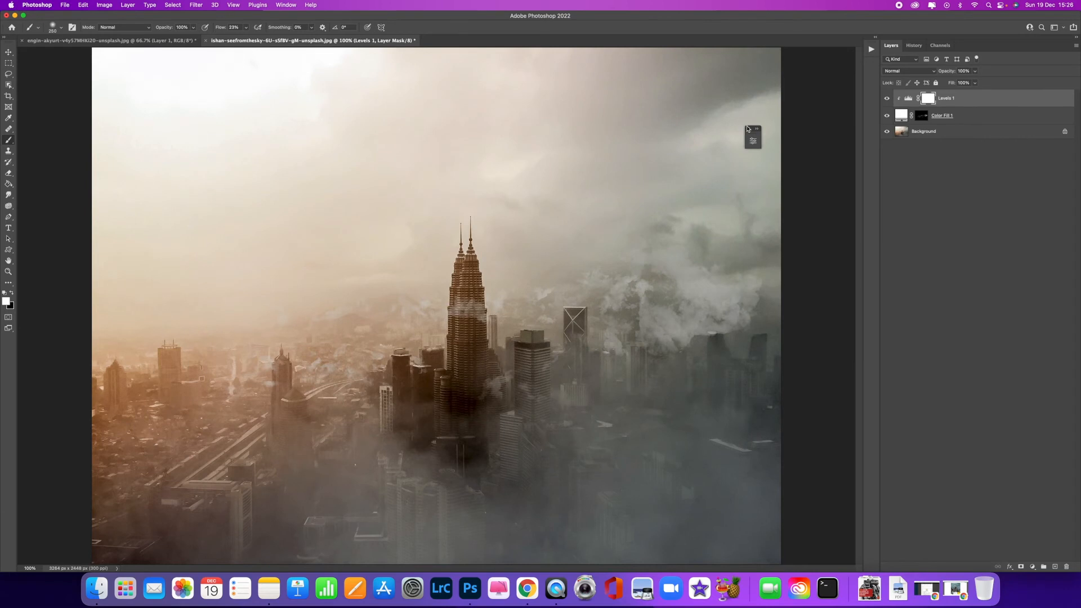
left_click(748, 129)
Take a history snapshot of the finished image and switch between it and the original state to compare before and after.
left_click(914, 45)
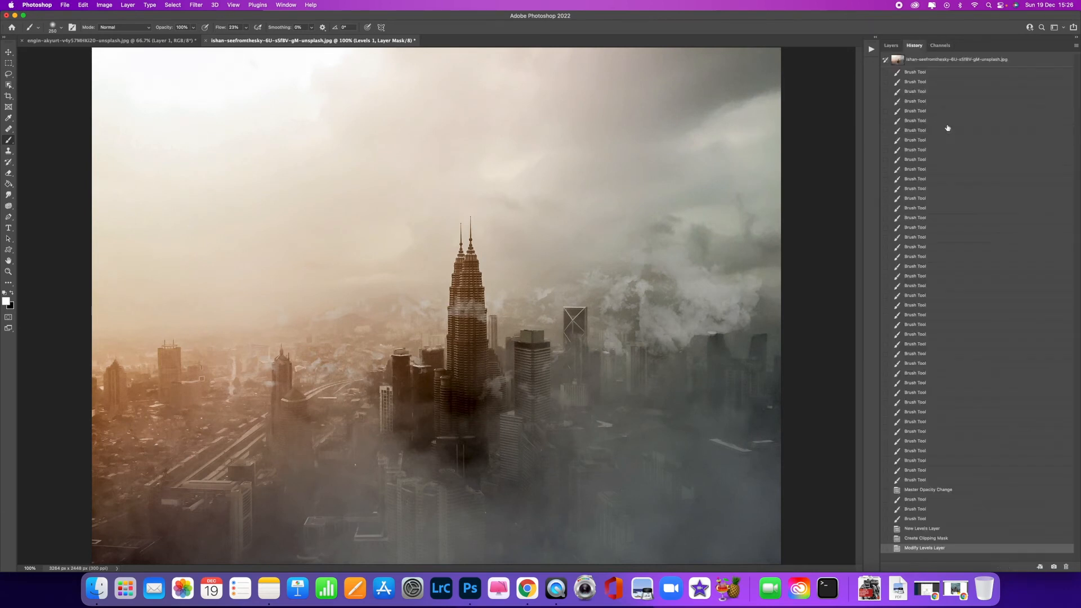
left_click(1053, 567)
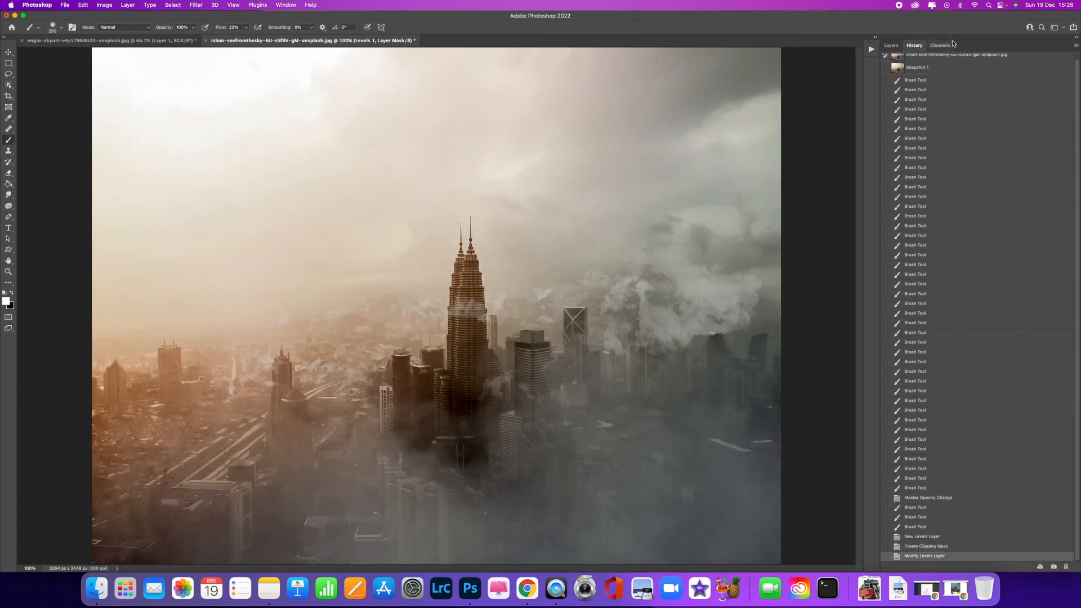
left_click(945, 60)
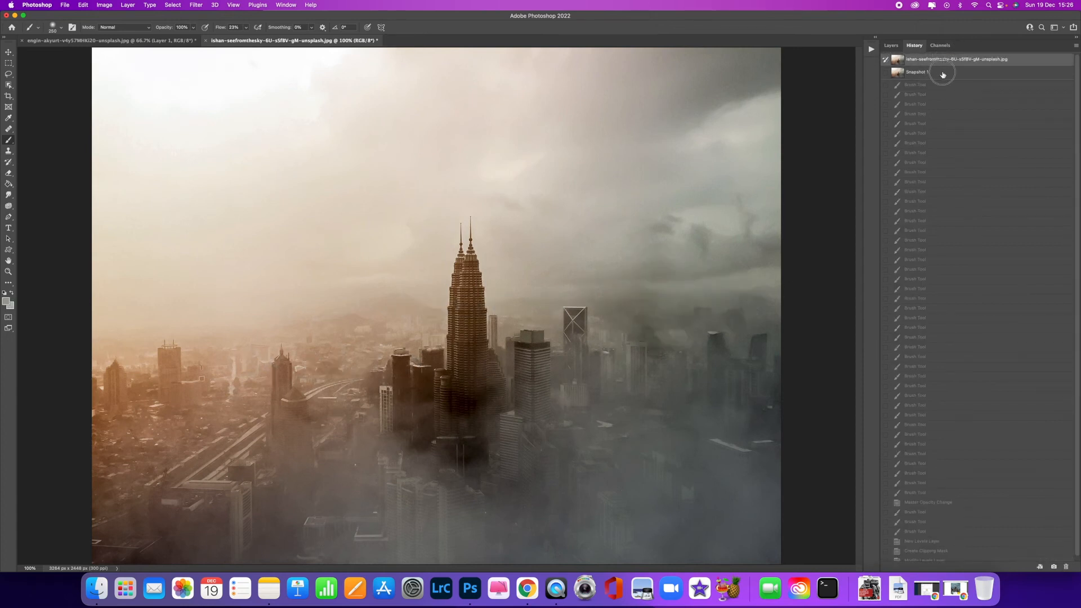
left_click(945, 72)
left_click(946, 62)
left_click(944, 75)
left_click(947, 61)
left_click(945, 74)
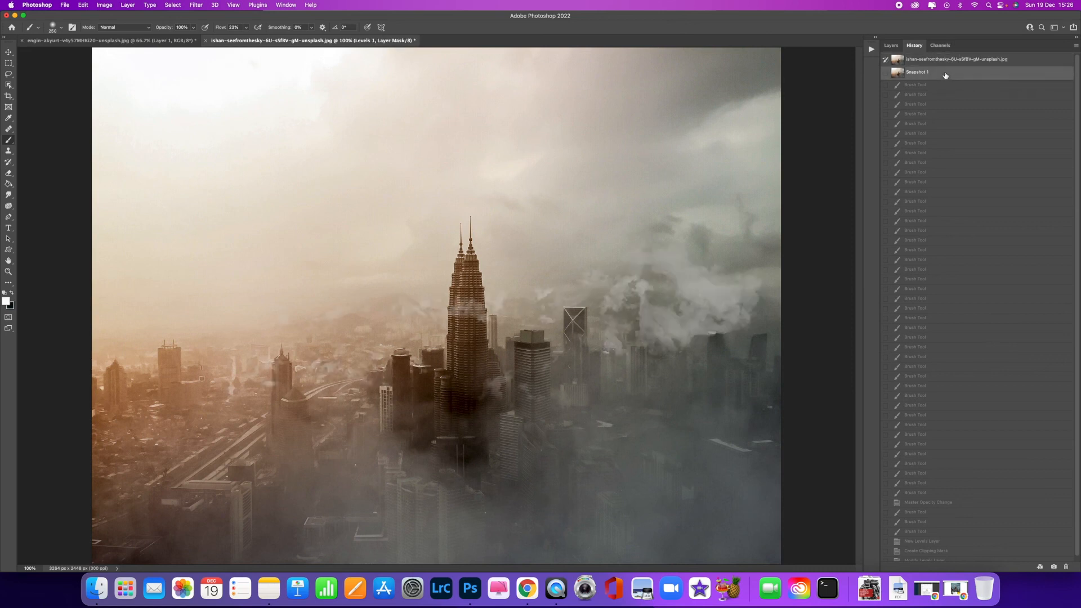